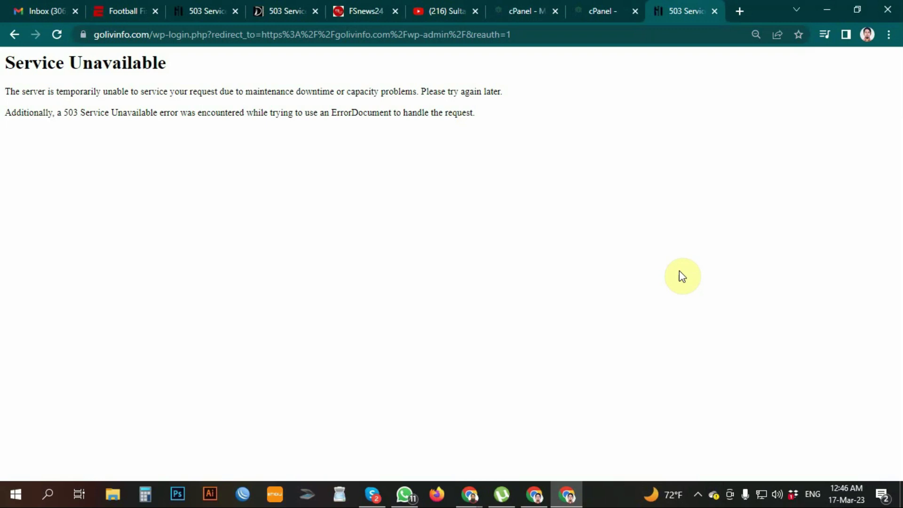
Highlight the 503 code, the 'Please try again later' sentence and the golivinfo.com domain.
left_click_drag(63, 112, 82, 112)
left_click(145, 119)
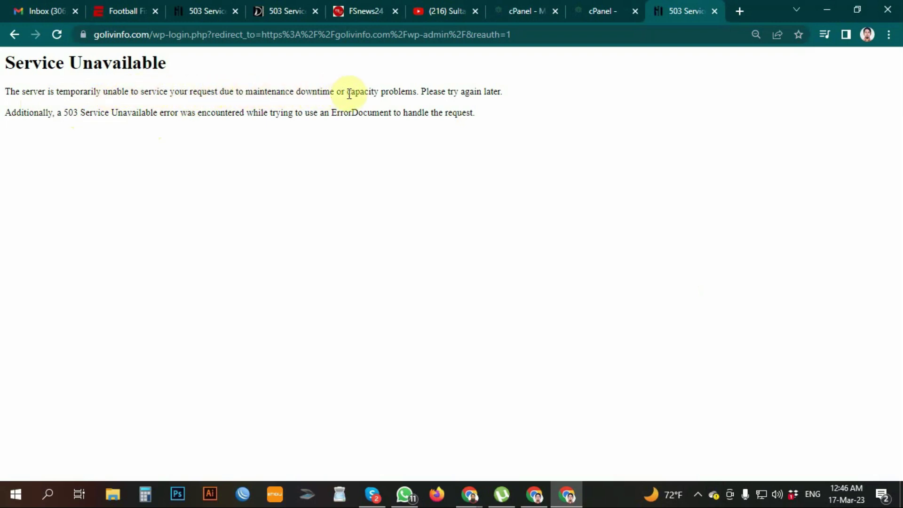
left_click(427, 91)
left_click_drag(428, 91, 516, 89)
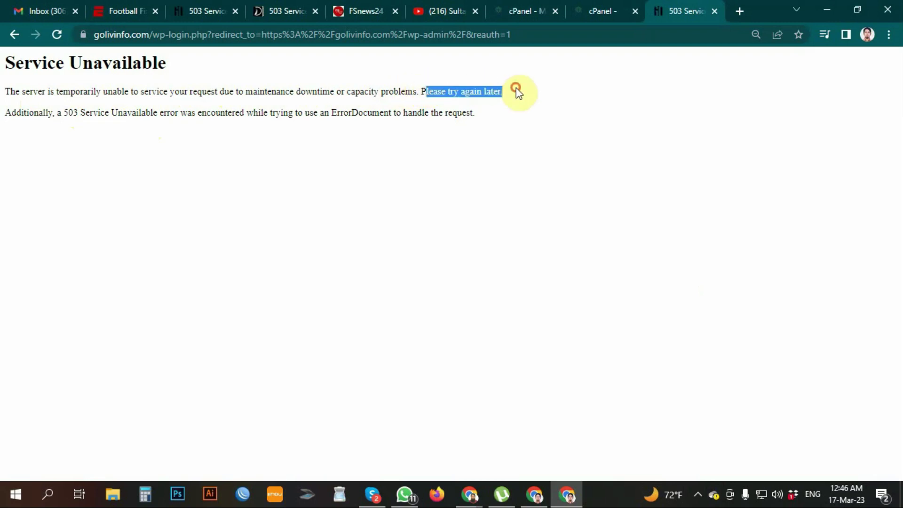
left_click(19, 114)
left_click_drag(19, 113, 7, 59)
left_click(156, 91)
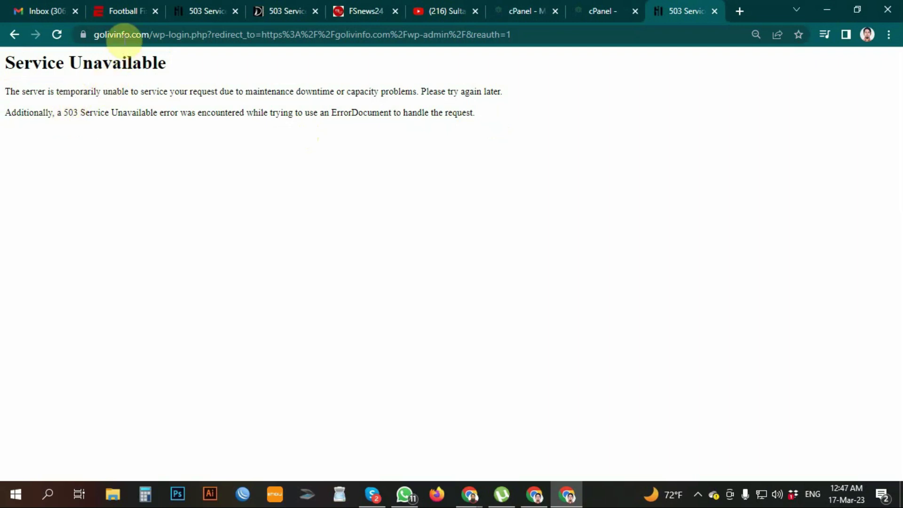
left_click(148, 34)
left_click_drag(148, 34, 82, 34)
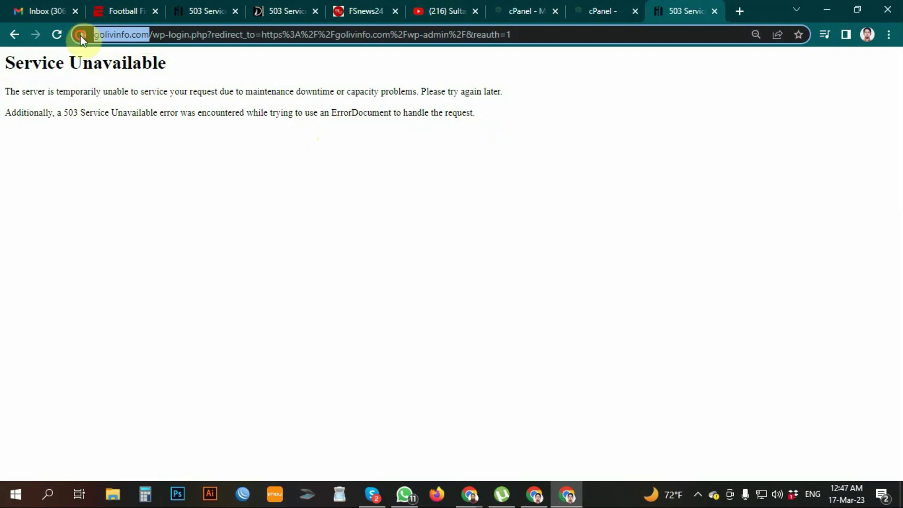
left_click(168, 83)
Repeatedly highlight the whole 503 Service Unavailable message and its ErrorDocument sentence.
left_click_drag(476, 114, 4, 66)
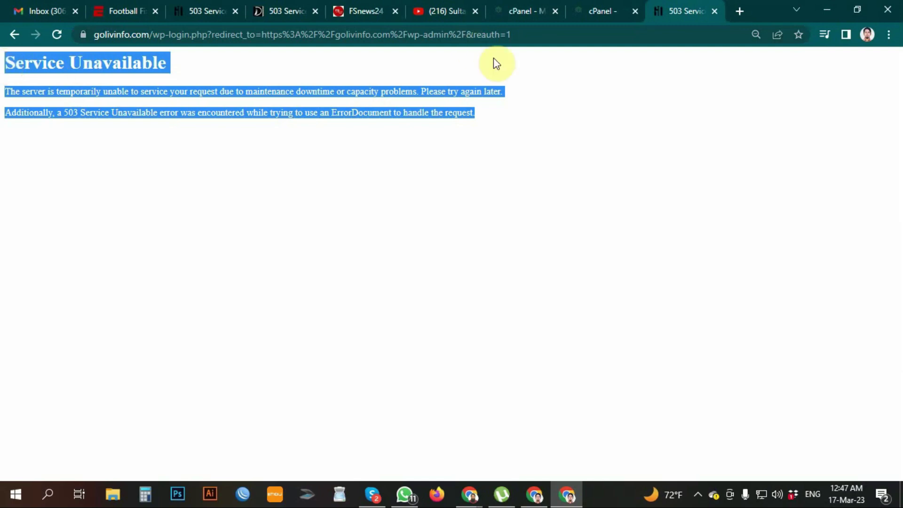
left_click(524, 122)
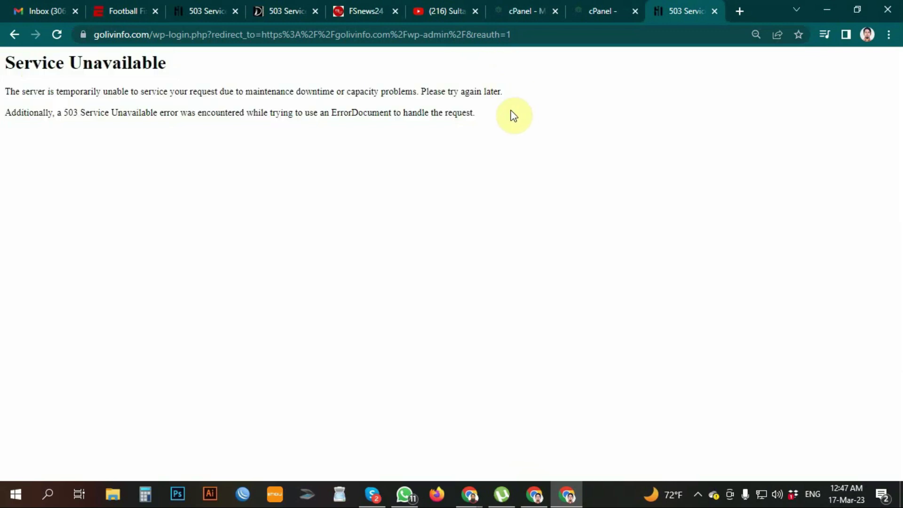
left_click_drag(482, 115, 2, 69)
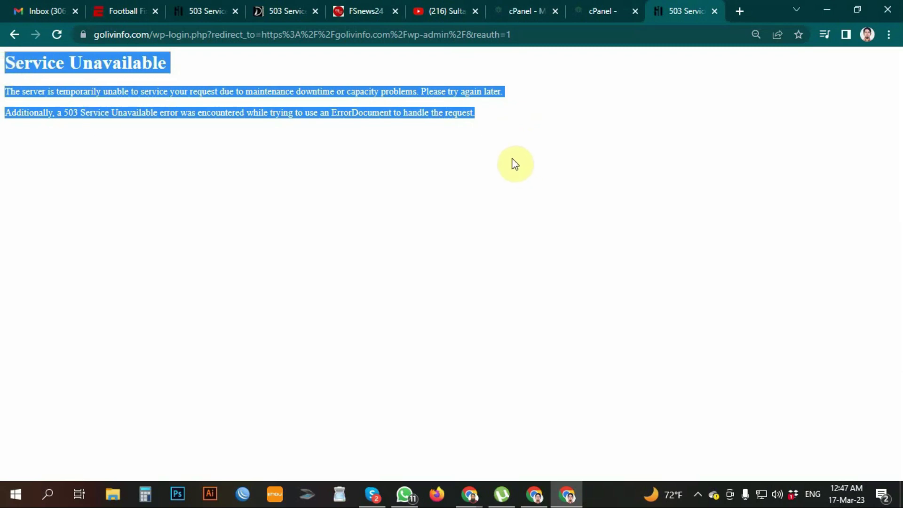
left_click_drag(487, 112, 4, 61)
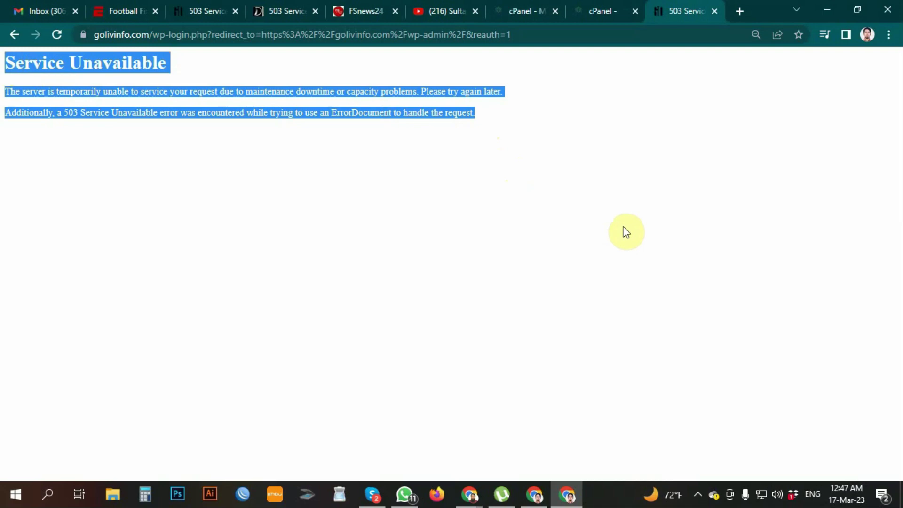
left_click(483, 128)
left_click_drag(475, 114, 4, 71)
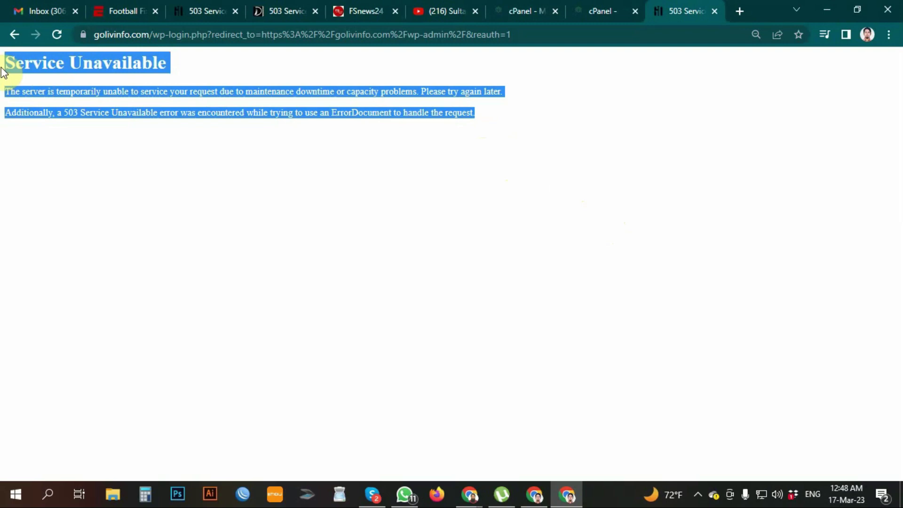
left_click(480, 112)
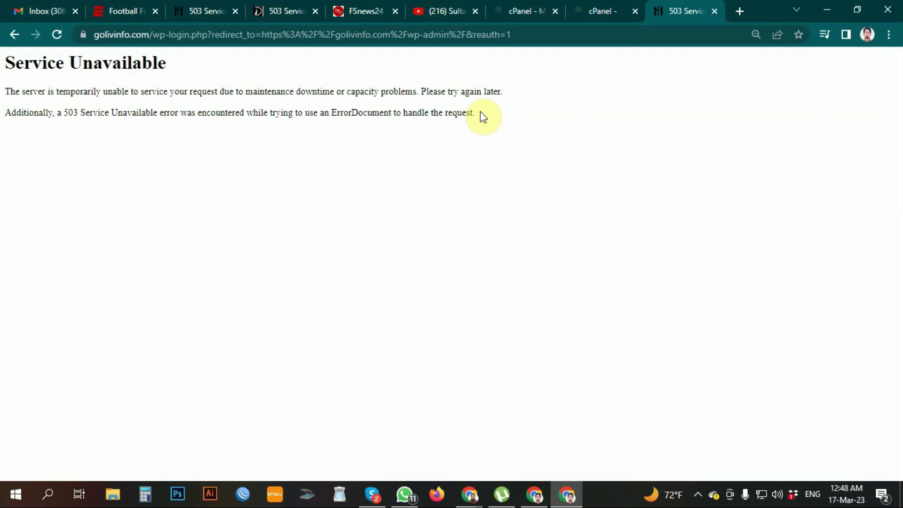
left_click_drag(494, 122, 1, 75)
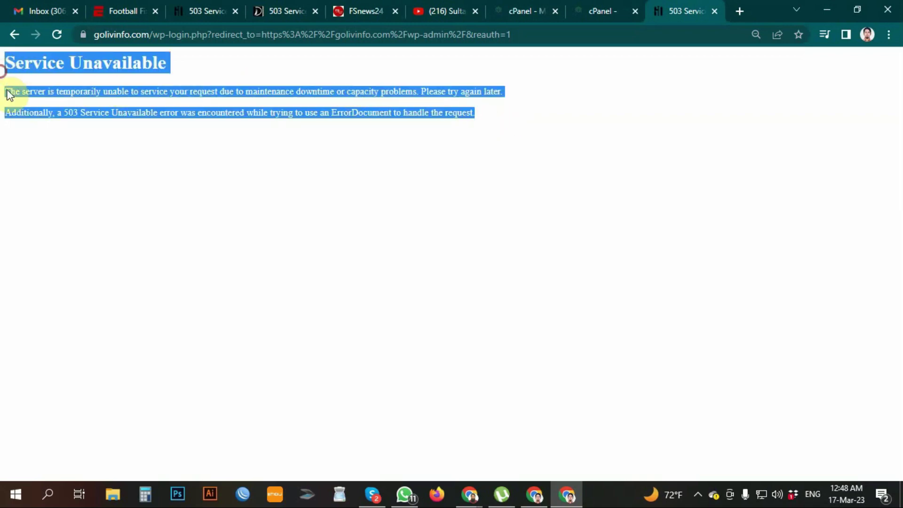
left_click(66, 112)
left_click_drag(64, 112, 349, 112)
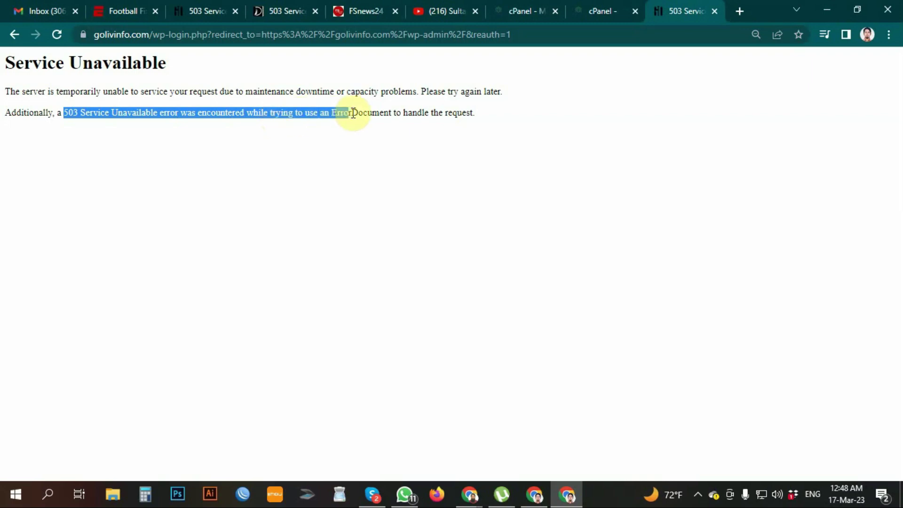
left_click(484, 108)
left_click_drag(484, 106, 5, 55)
left_click(120, 81)
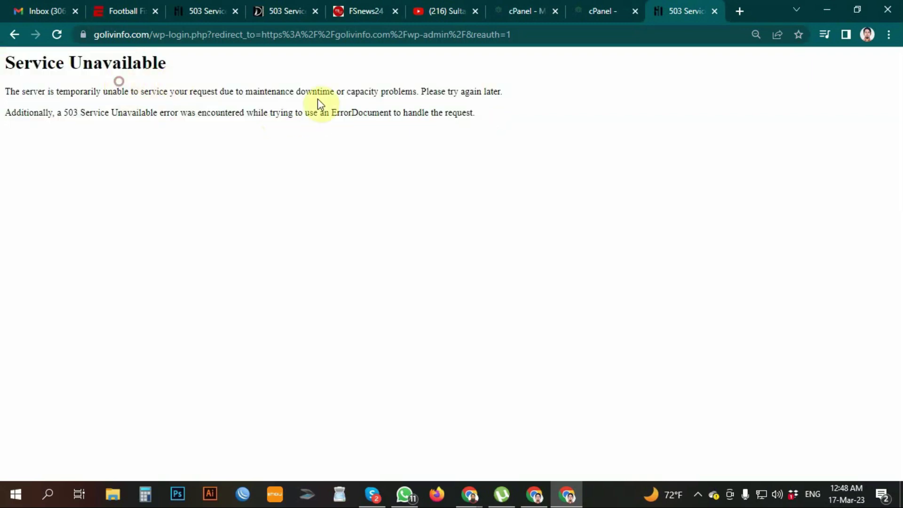
left_click_drag(473, 113, 8, 60)
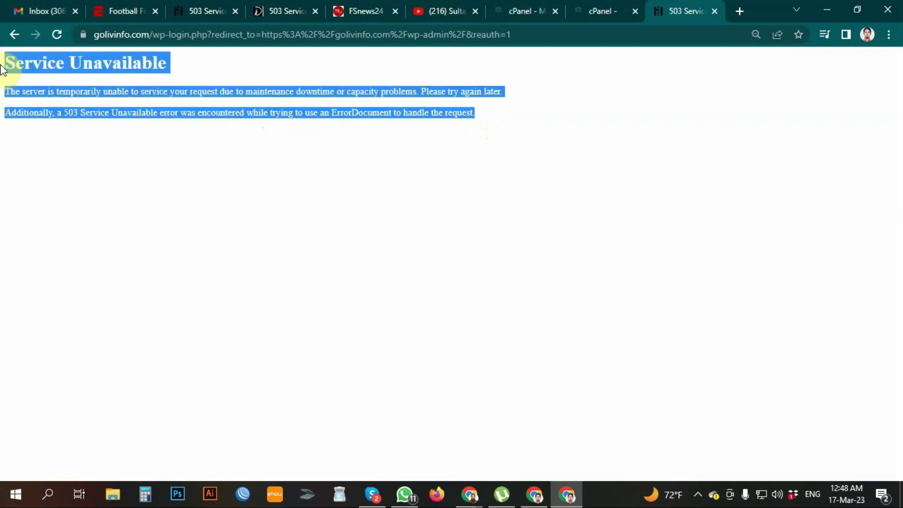
left_click(392, 107)
left_click_drag(483, 113, 27, 80)
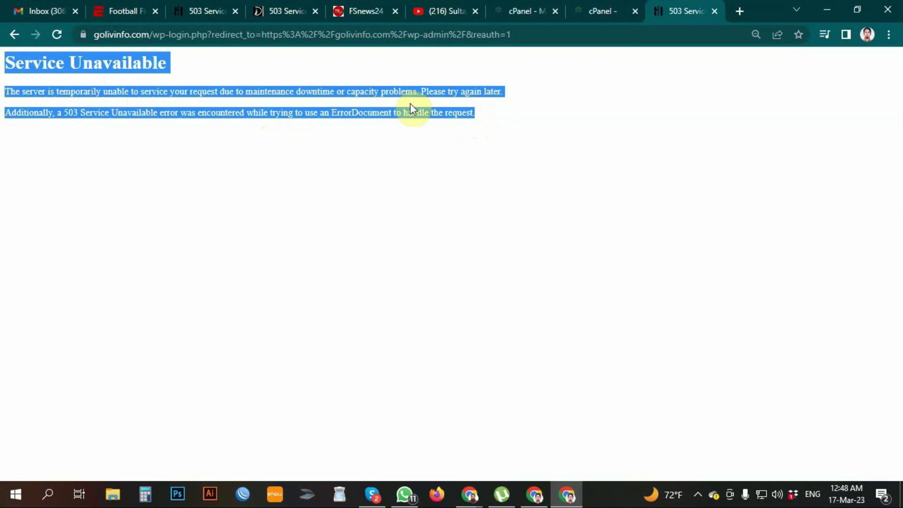
left_click(496, 113)
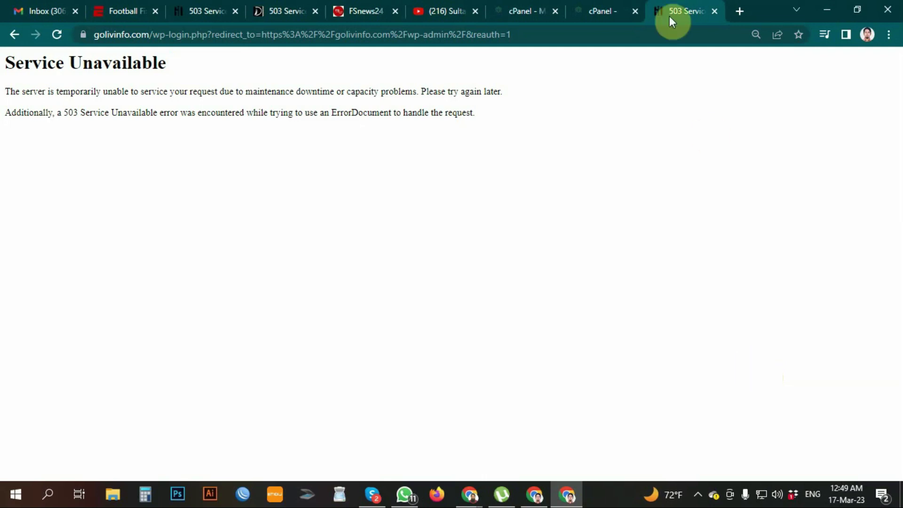
Go to the cPanel home page and scroll through its list of tools.
left_click(607, 10)
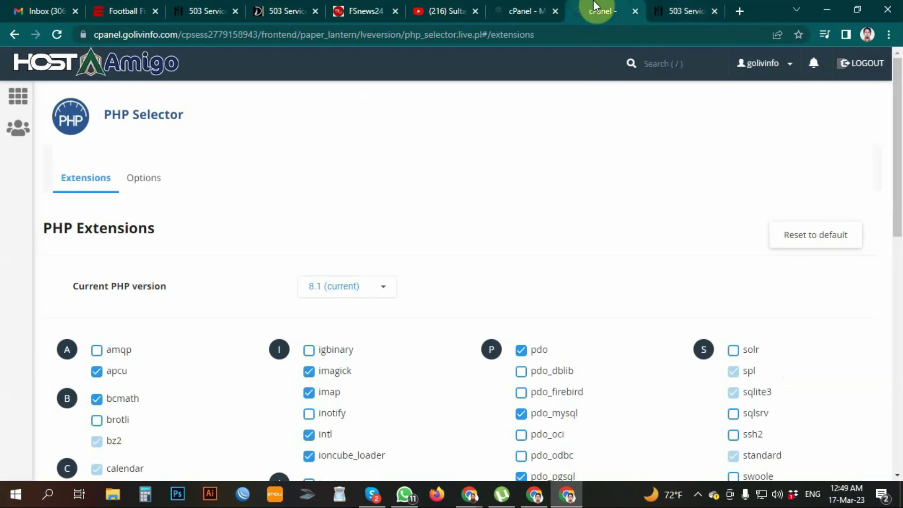
left_click(525, 10)
scroll(714, 251, "up", 20)
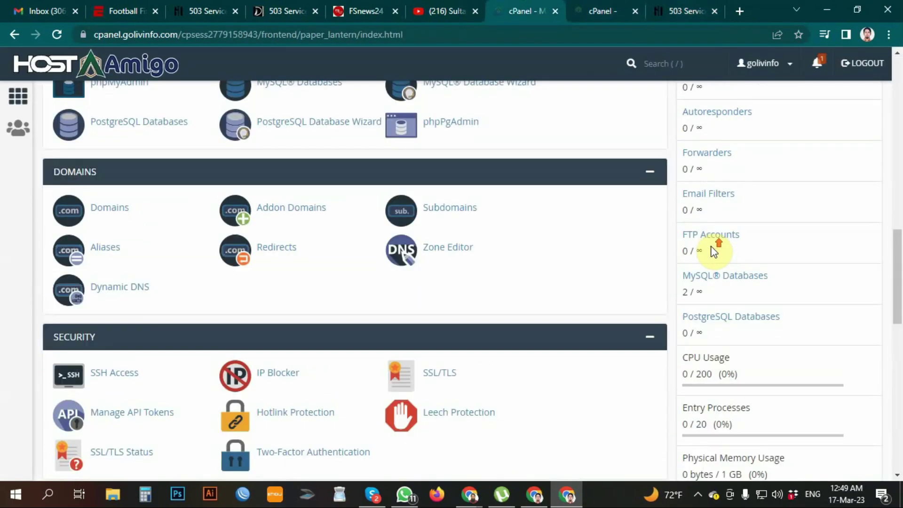
scroll(433, 268, "down", 5)
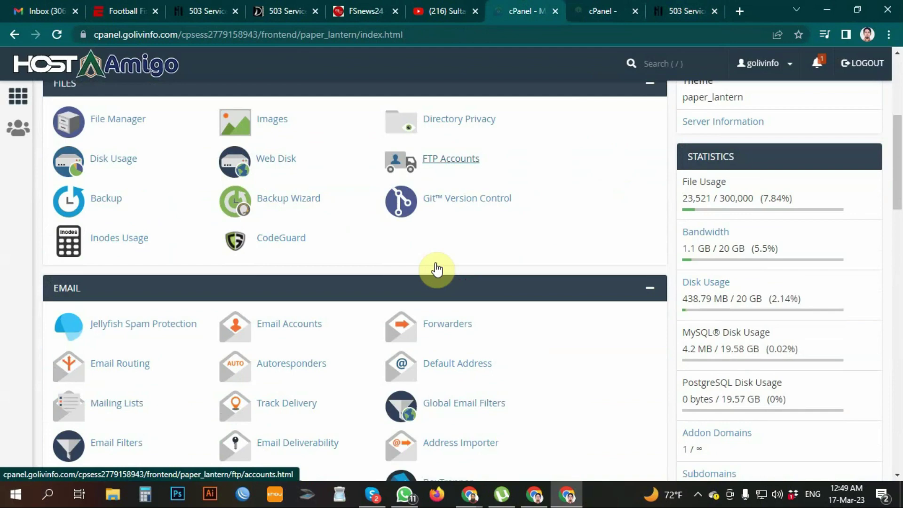
scroll(591, 247, "down", 12)
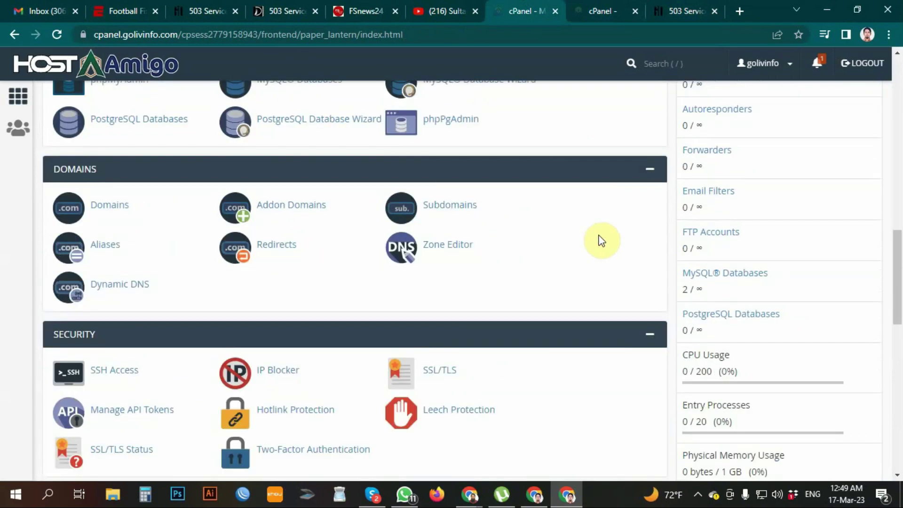
scroll(601, 233, "down", 8)
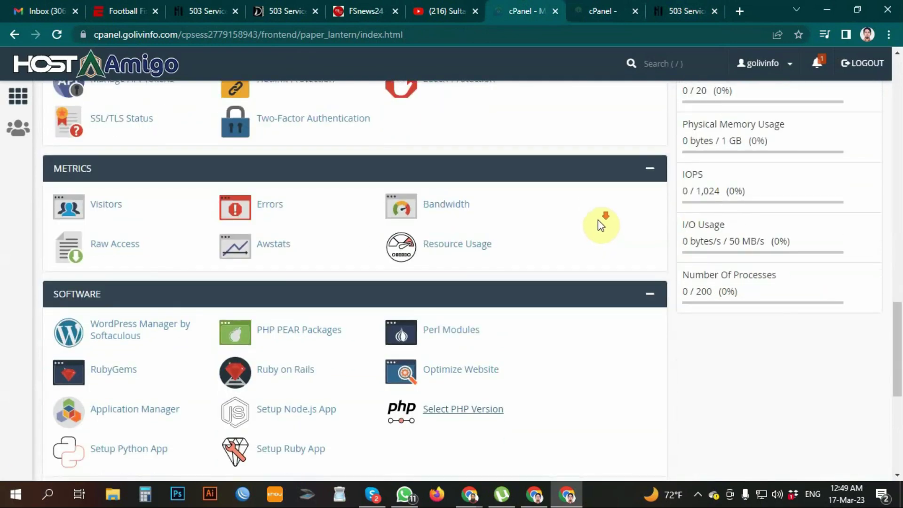
scroll(598, 220, "down", 4)
scroll(612, 220, "down", 3)
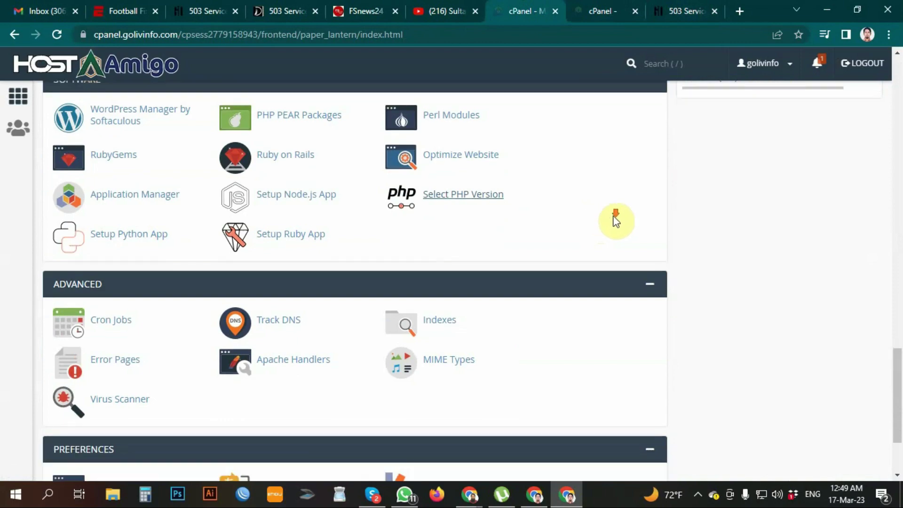
scroll(630, 238, "up", 5)
scroll(611, 244, "up", 10)
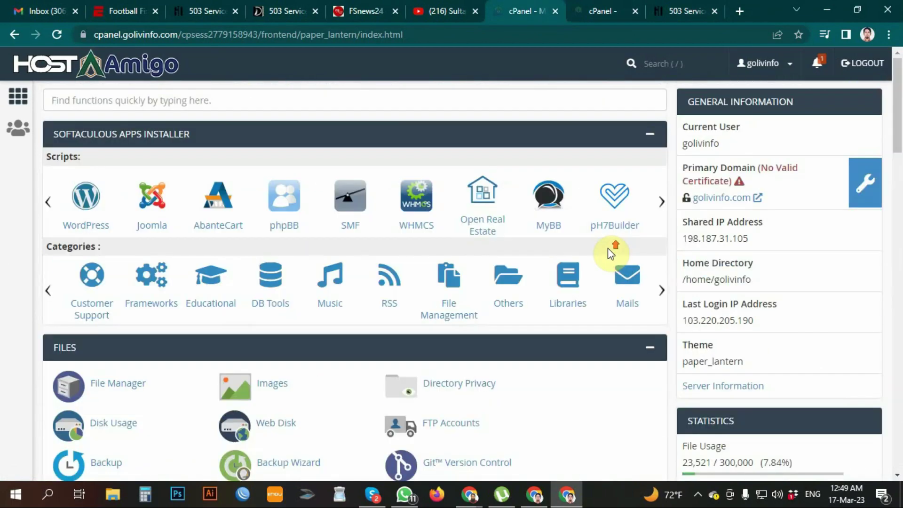
Filter the cPanel functions by 'php', replacing the misspelled 'softwere' search.
left_click(214, 96)
type("so")
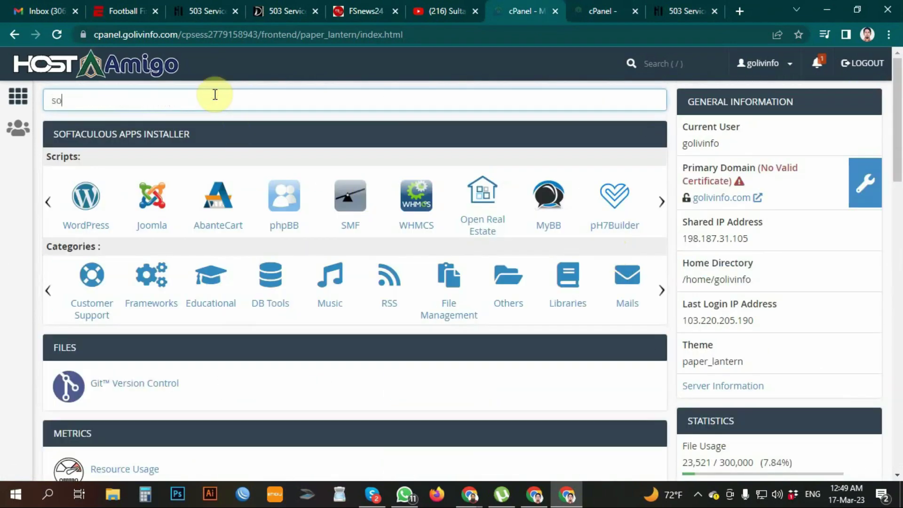
type("ft")
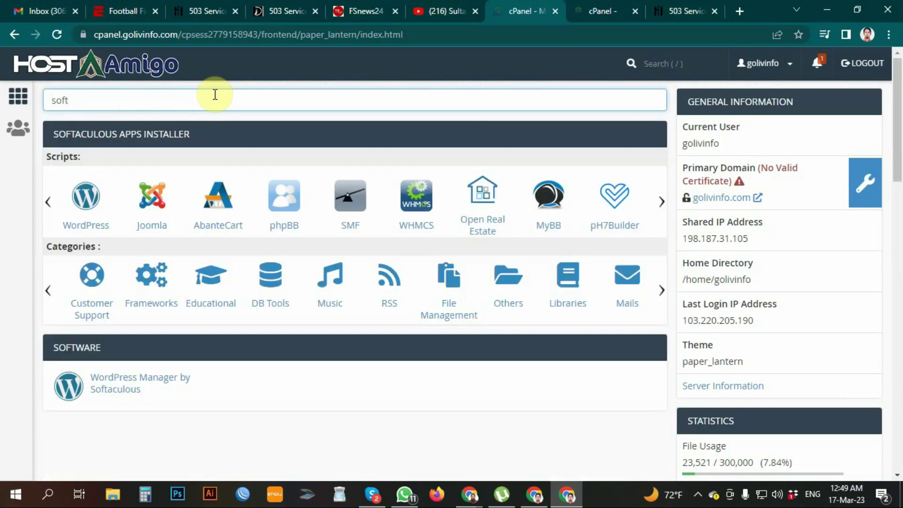
type("e")
key("BackSpace")
type("were")
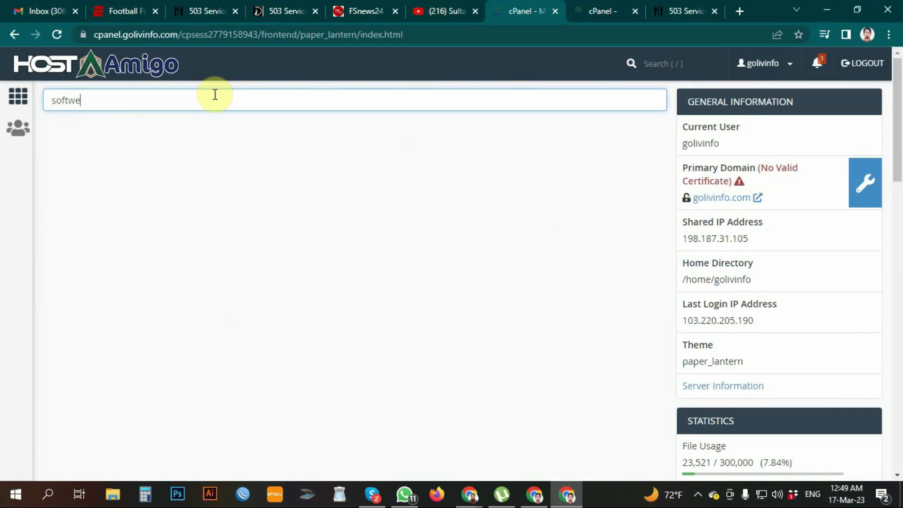
double_click(159, 94)
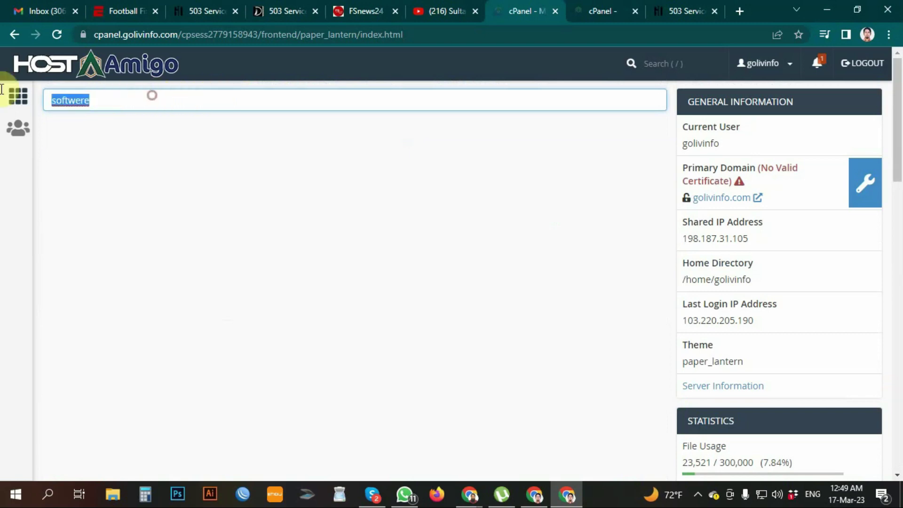
key("BackSpace")
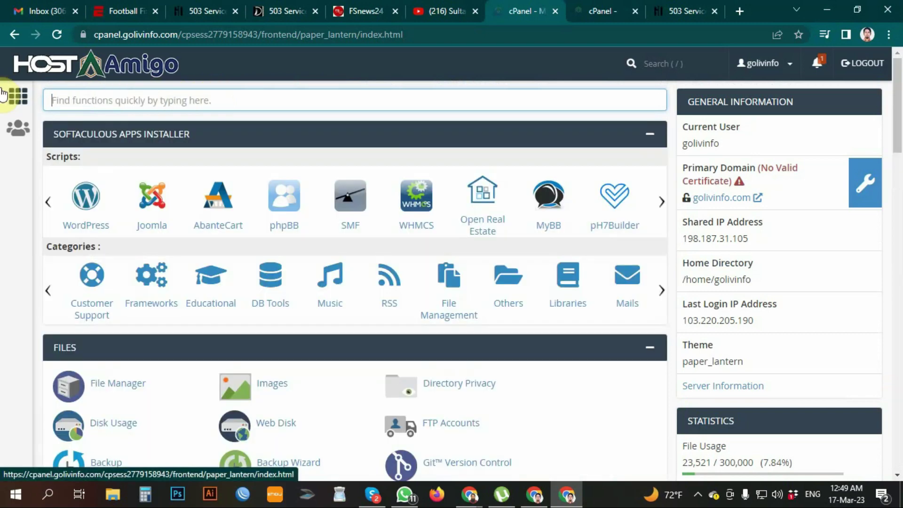
type("php")
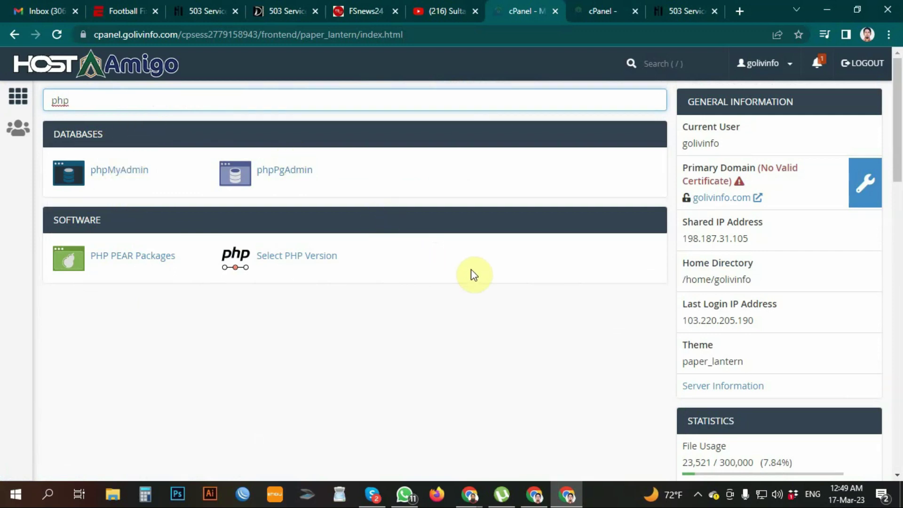
Scroll the filtered cPanel tools list down and back up.
scroll(473, 262, "down", 5)
scroll(473, 262, "up", 5)
Return to the golivinfo.com tab and reload wp-login, which still shows the 503 error.
left_click(667, 10)
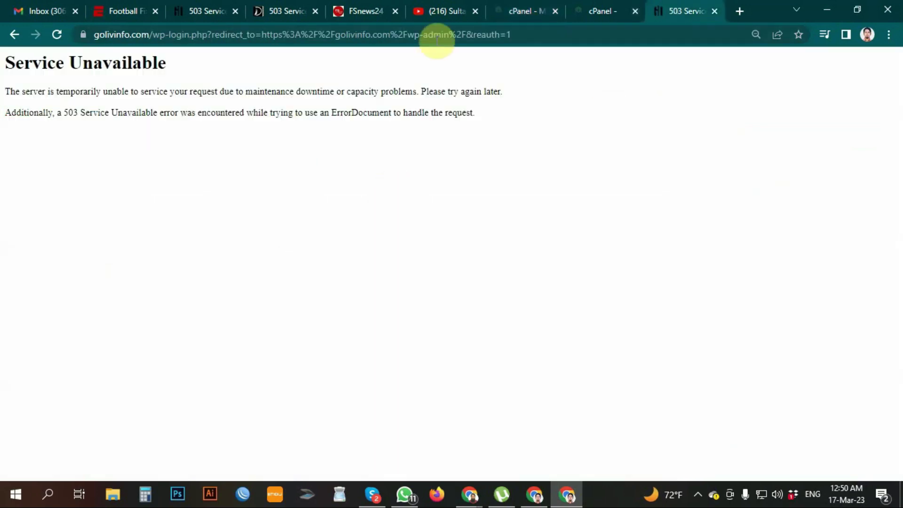
left_click(494, 34)
key("Return")
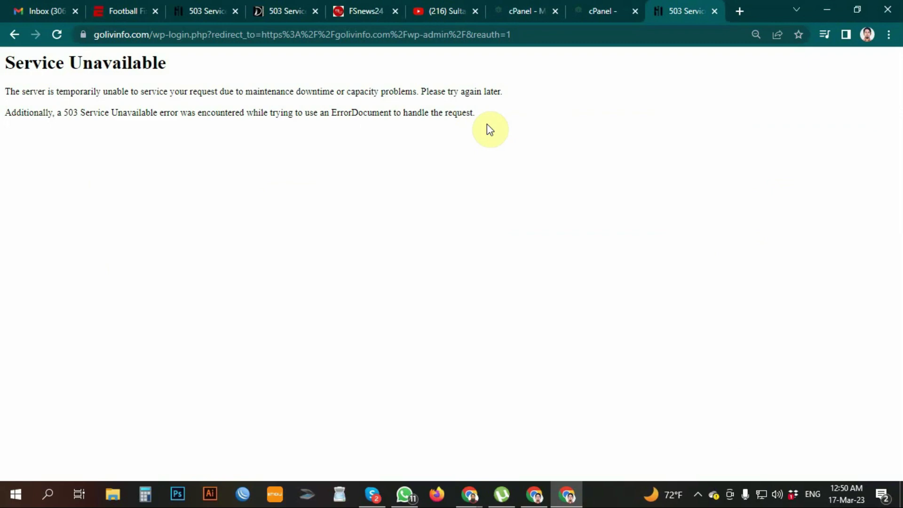
left_click_drag(477, 114, 2, 68)
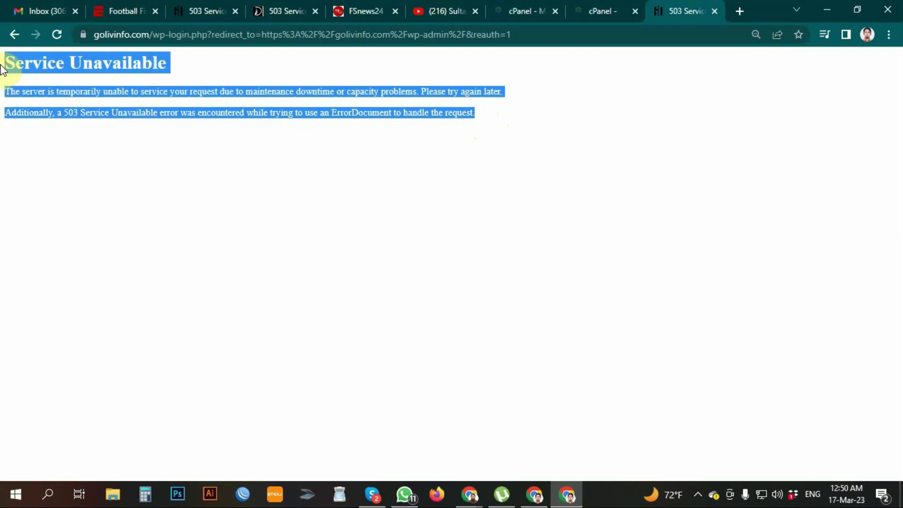
left_click(485, 112)
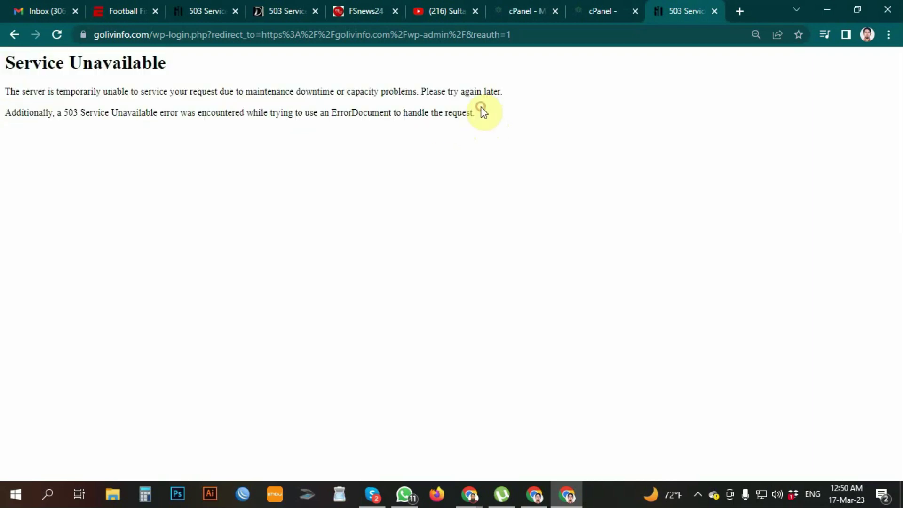
Delete the wp-login path from the URL and load the bare golivinfo.com address.
left_click_drag(150, 34, 696, 48)
key("BackSpace")
key("Return")
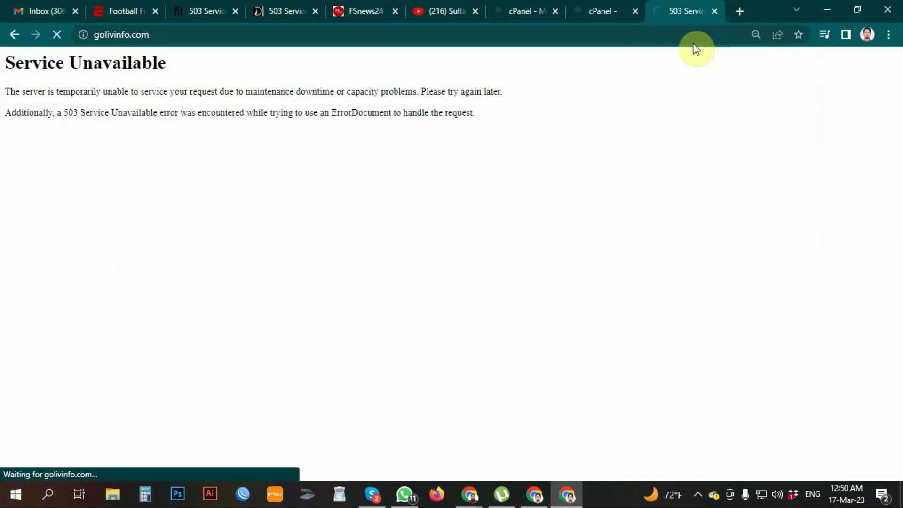
left_click_drag(56, 91, 375, 135)
left_click(394, 113)
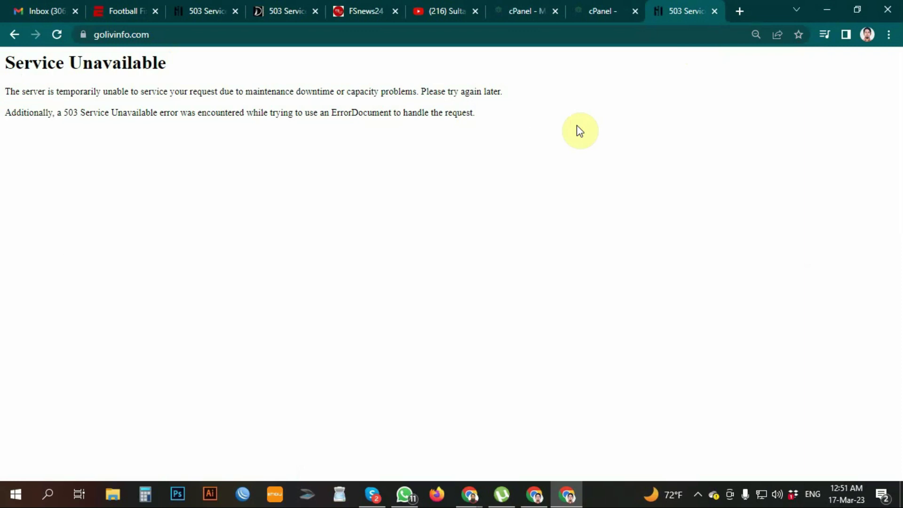
mouse_move(524, 6)
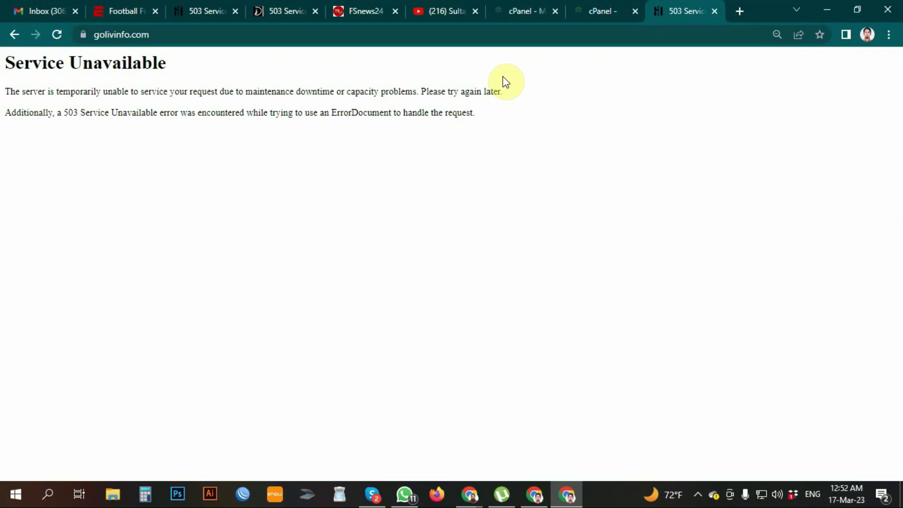
Close the second cPanel tab with Ctrl+W, then middle-click Select PHP Version.
left_click(540, 9)
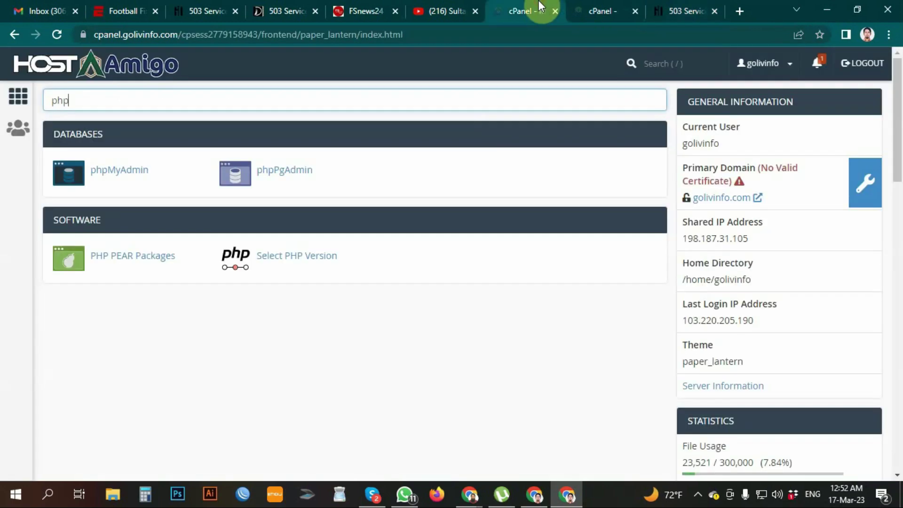
left_click(601, 5)
key("ctrl+w")
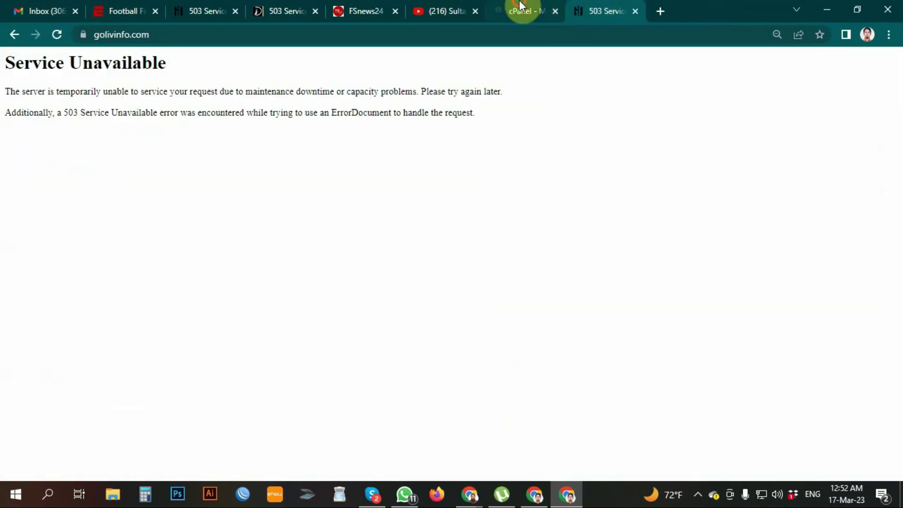
left_click(520, 10)
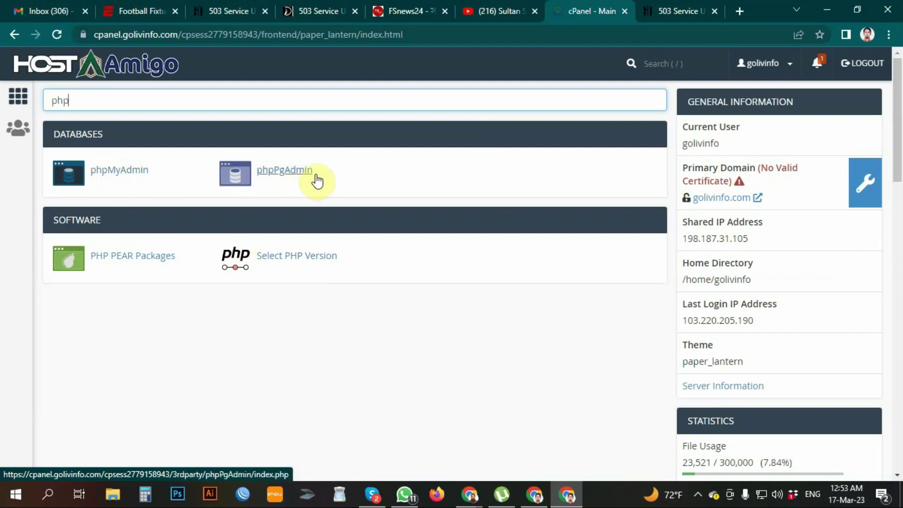
middle_click(288, 258)
On the new PHP Selector tab, change the current PHP version from 8.1 to 7.2.
left_click(595, 9)
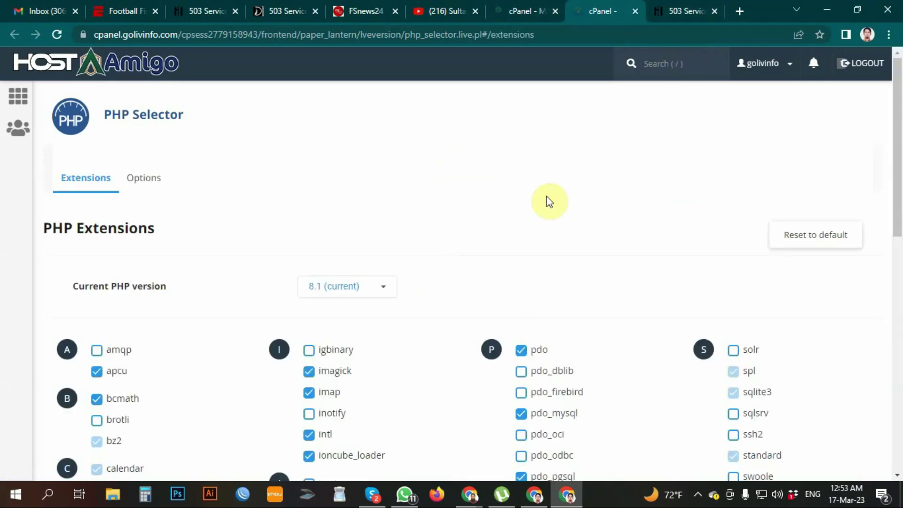
scroll(548, 198, "down", 1)
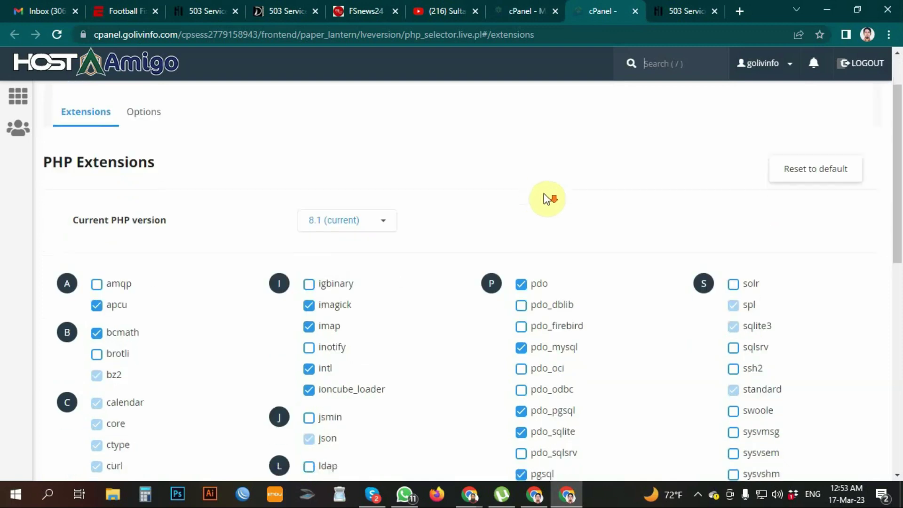
left_click(380, 223)
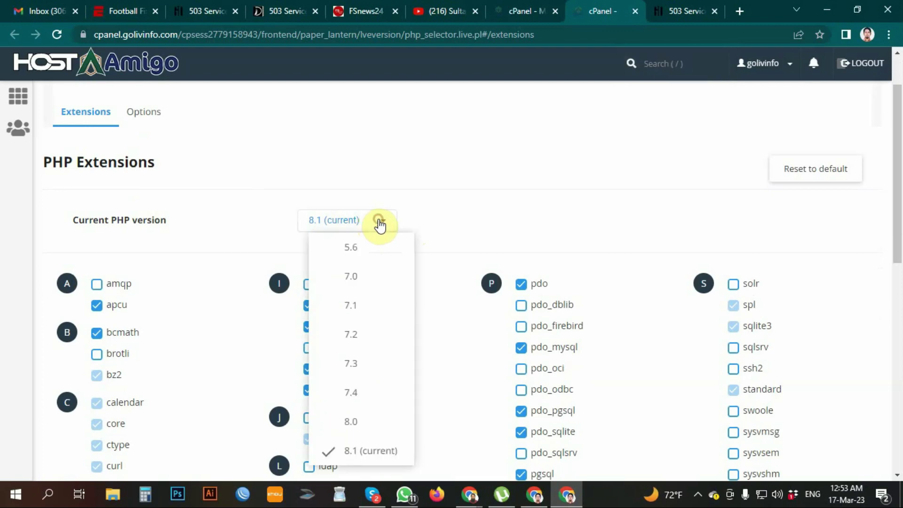
left_click(354, 335)
scroll(709, 196, "down", 10)
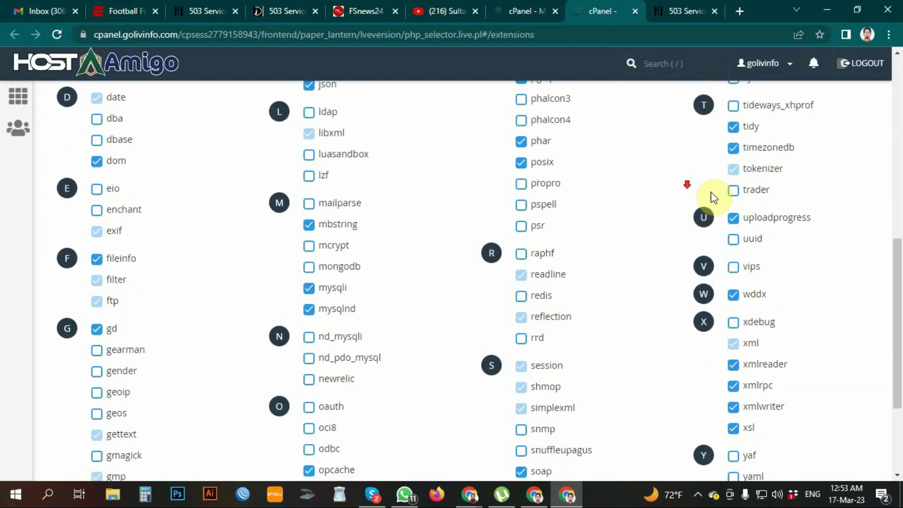
scroll(826, 235, "down", 1)
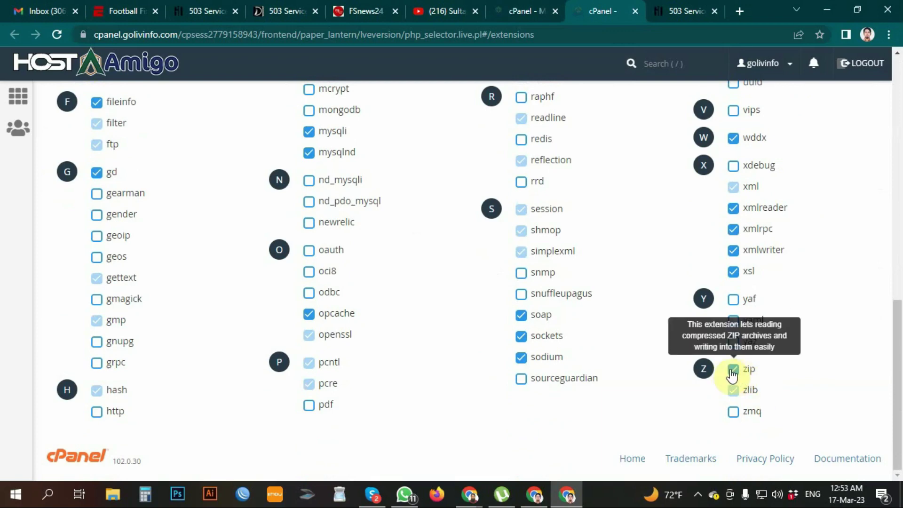
scroll(797, 357, "up", 1)
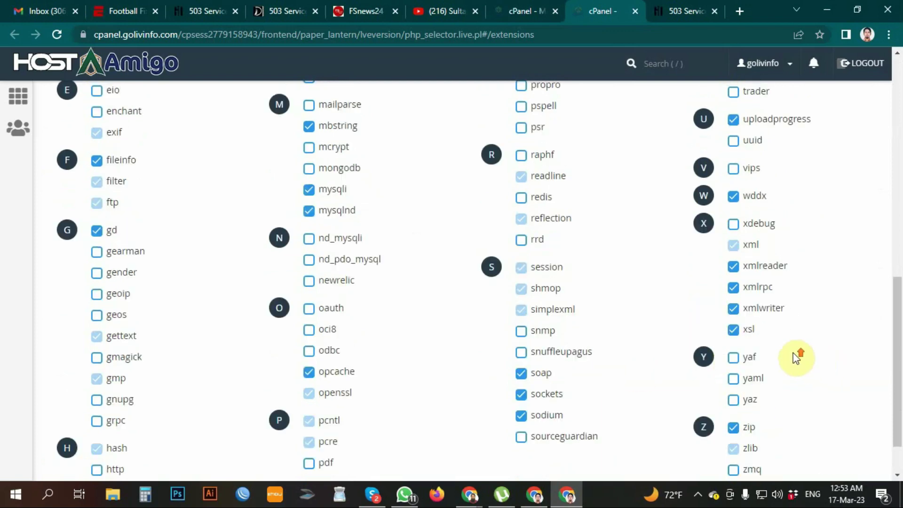
scroll(792, 352, "up", 1)
scroll(774, 375, "up", 1)
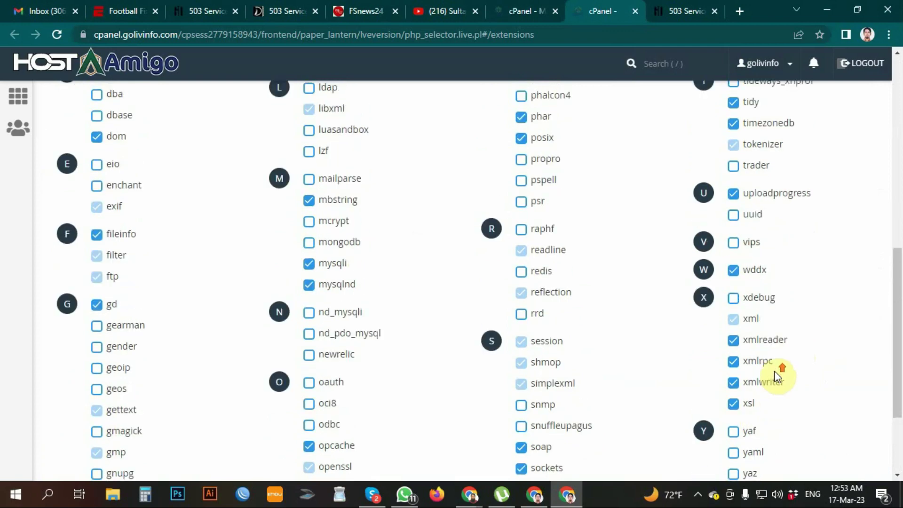
scroll(757, 264, "up", 3)
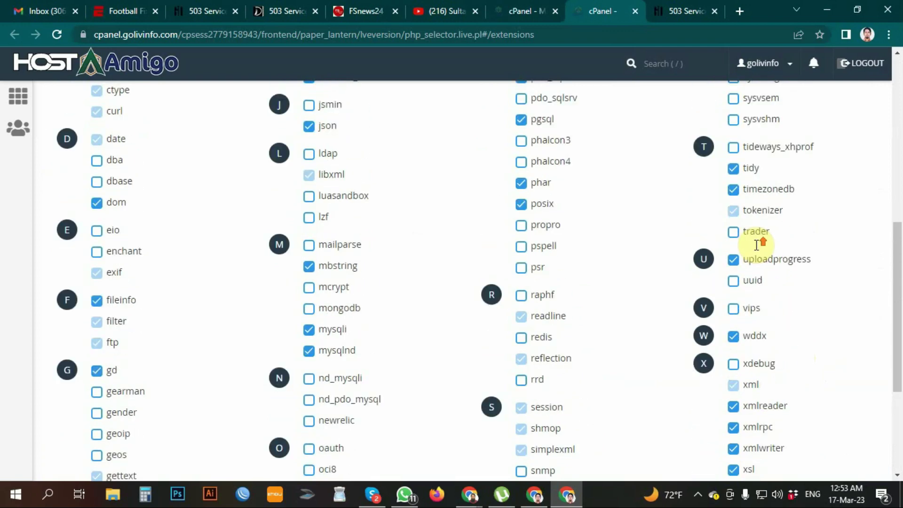
scroll(754, 270, "up", 3)
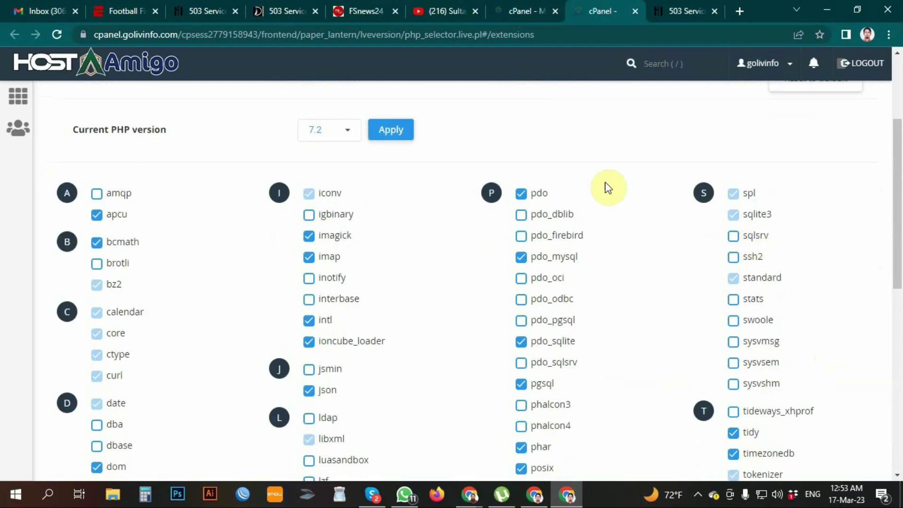
scroll(557, 210, "down", 3)
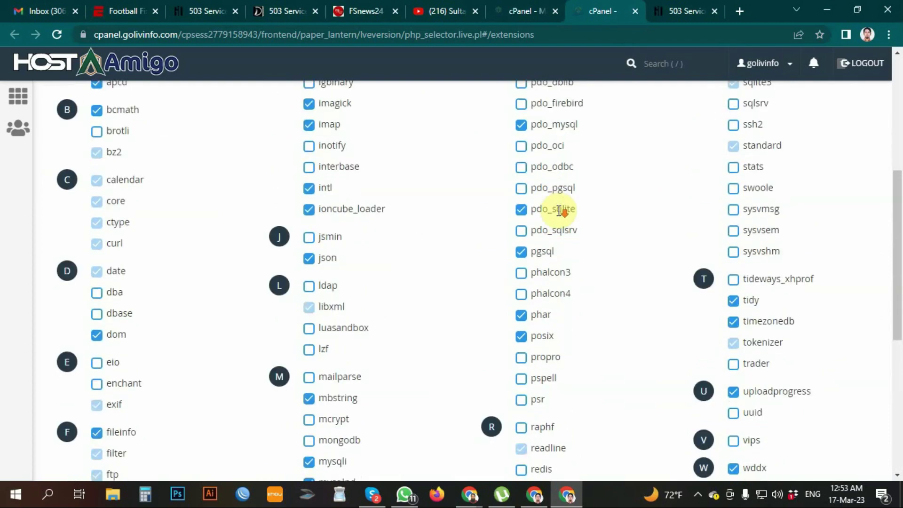
scroll(558, 210, "down", 3)
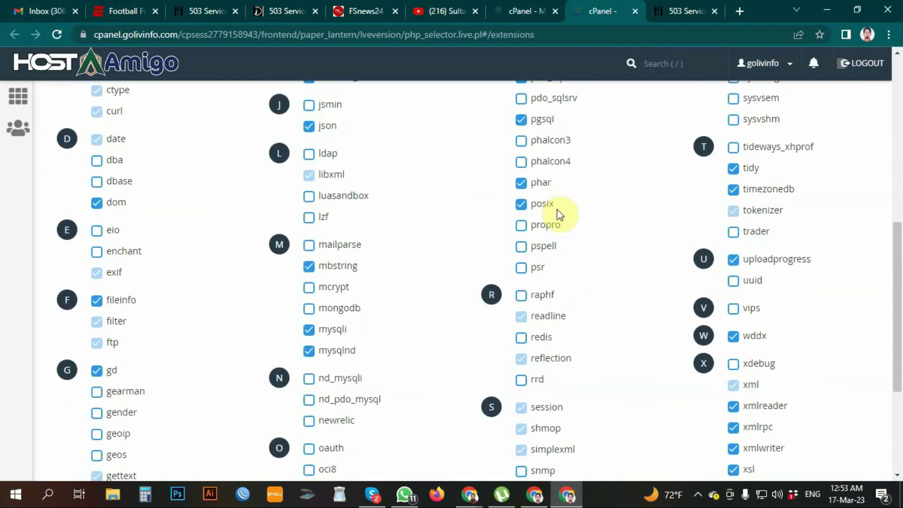
scroll(558, 210, "down", 4)
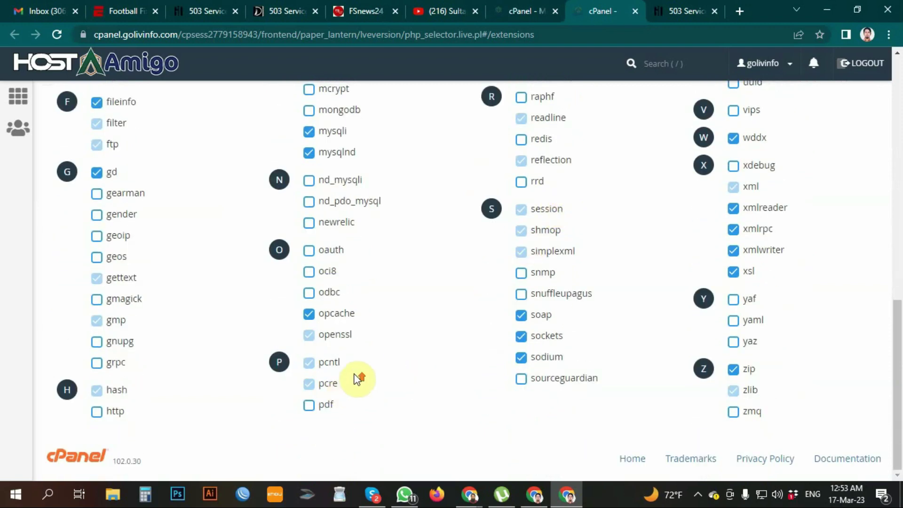
scroll(356, 378, "up", 1)
scroll(355, 374, "down", 1)
scroll(356, 377, "up", 4)
scroll(355, 372, "up", 3)
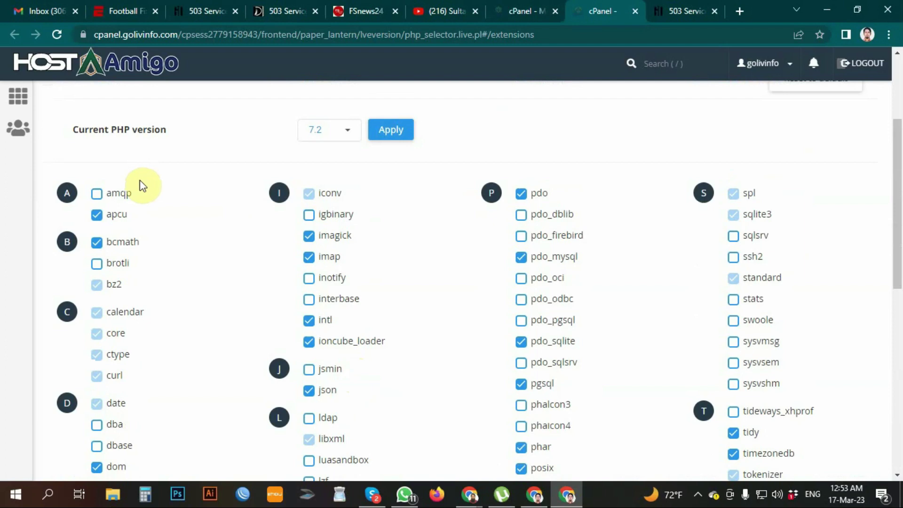
scroll(141, 181, "down", 4)
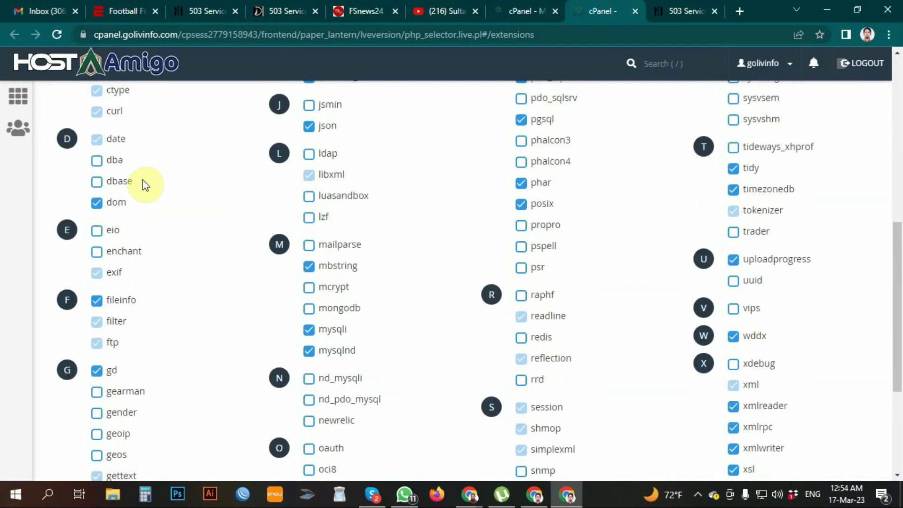
scroll(145, 184, "down", 2)
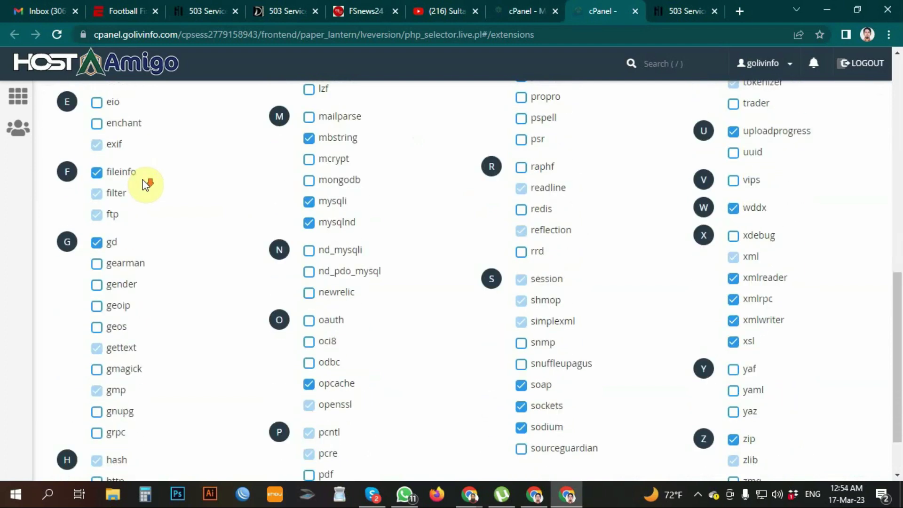
scroll(145, 185, "down", 1)
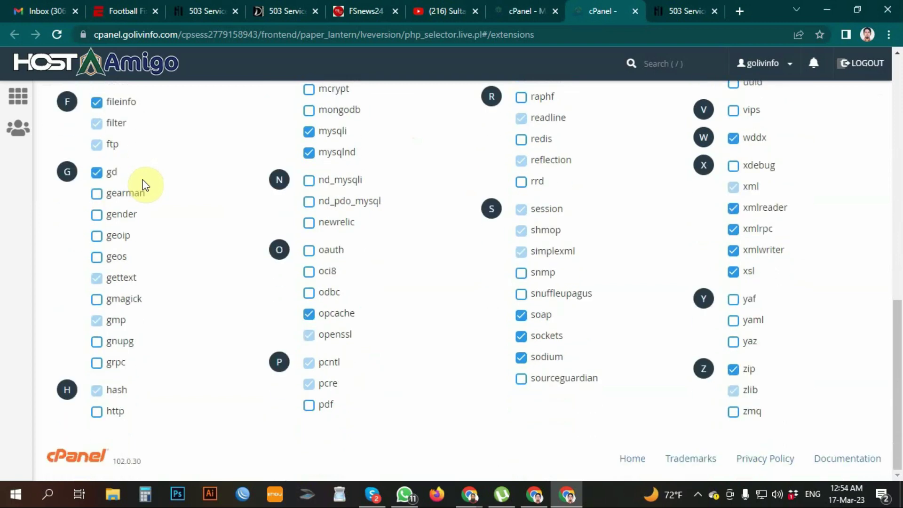
Tick the pdf extension, apply PHP 7.2 as current, and return to the golivinfo.com tab.
left_click(308, 404)
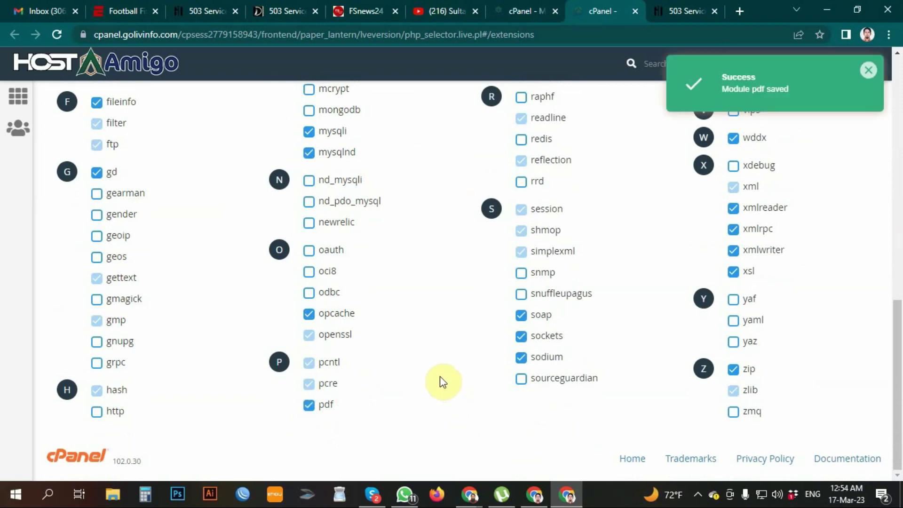
scroll(442, 382, "up", 15)
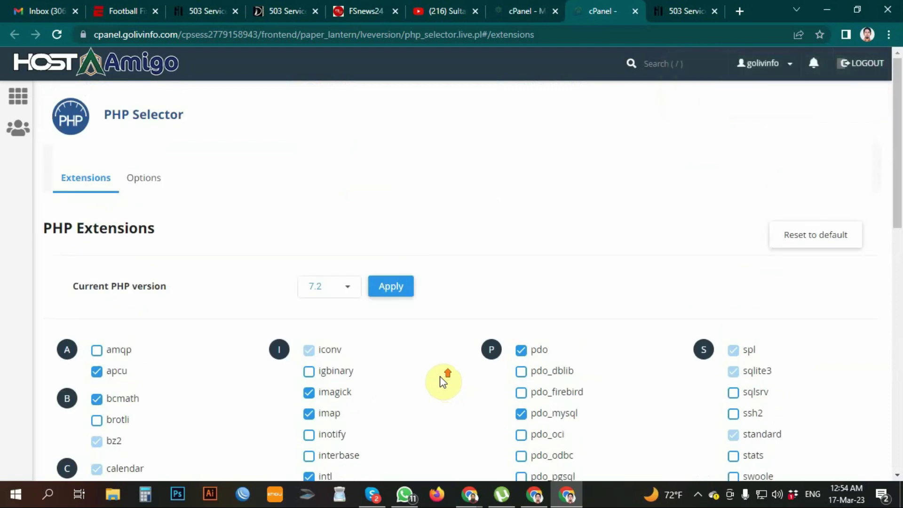
scroll(441, 382, "down", 15)
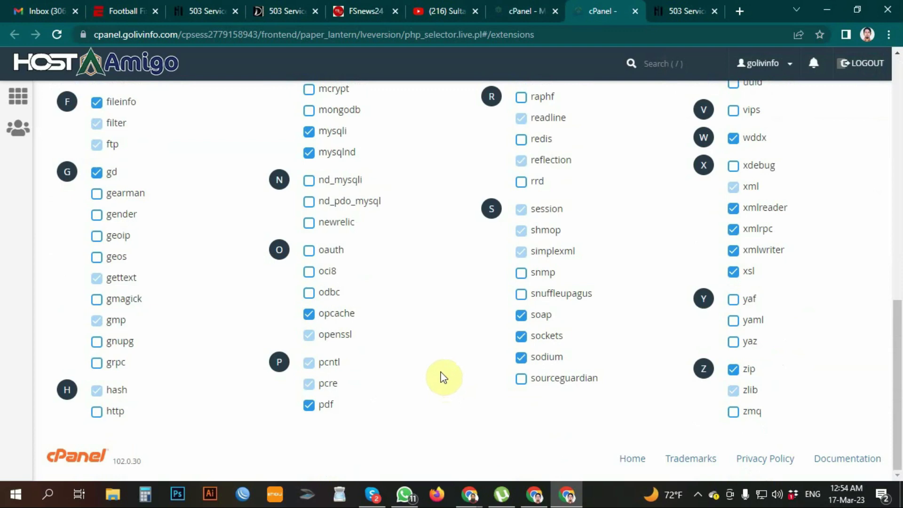
scroll(442, 377, "up", 15)
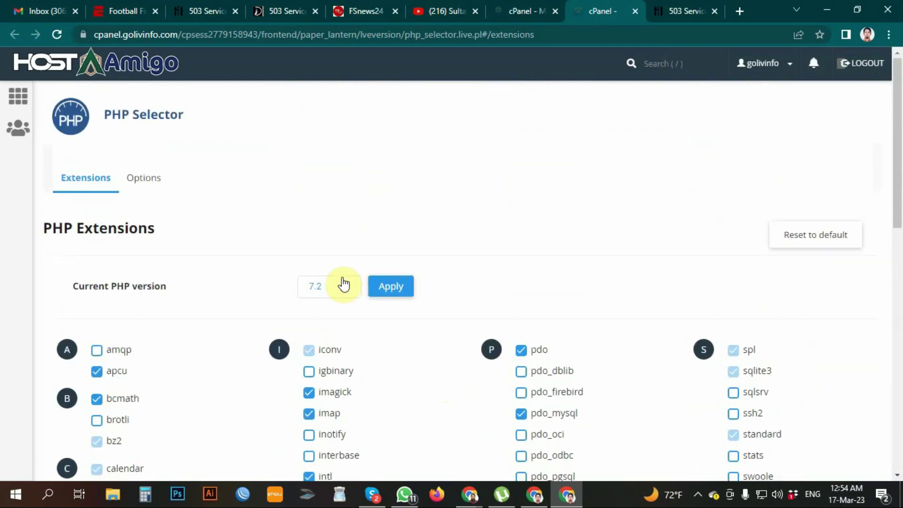
left_click(396, 296)
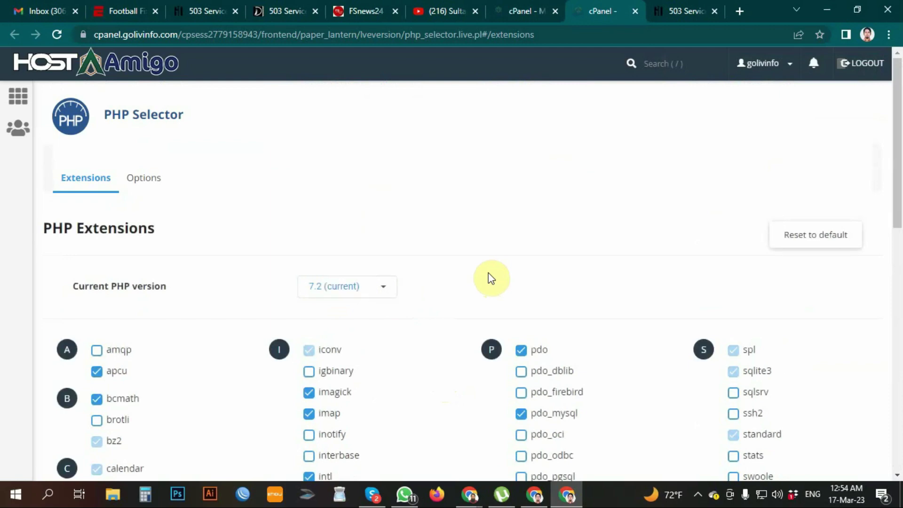
left_click(678, 9)
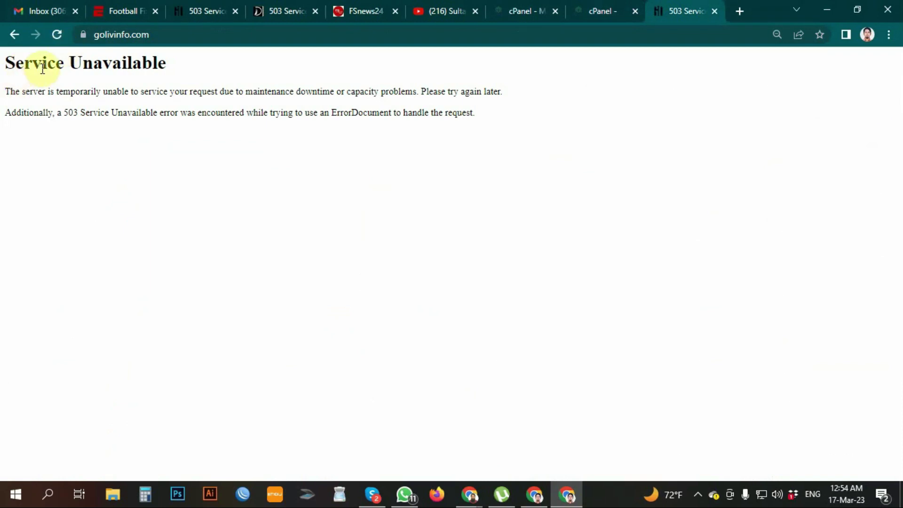
left_click(198, 35)
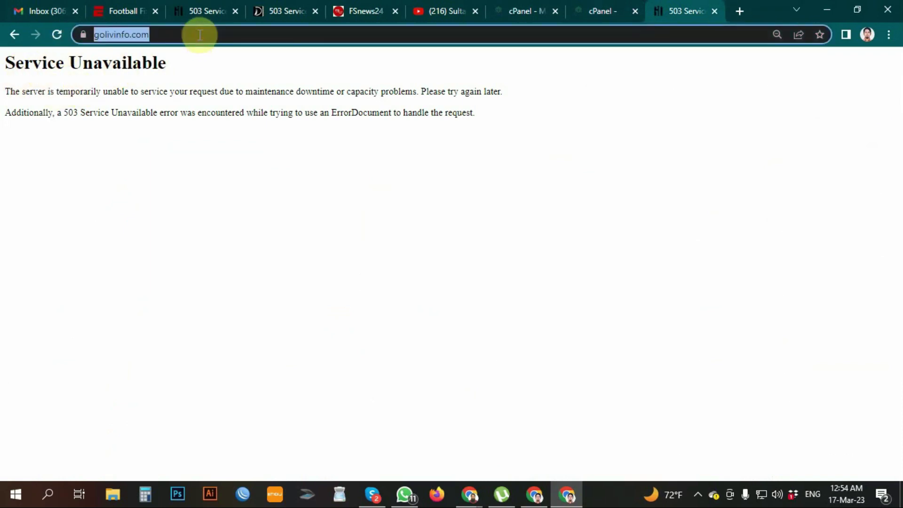
Reload golivinfo.com, dismiss the chat popup, and scroll through the Live Event Online homepage.
key("Return")
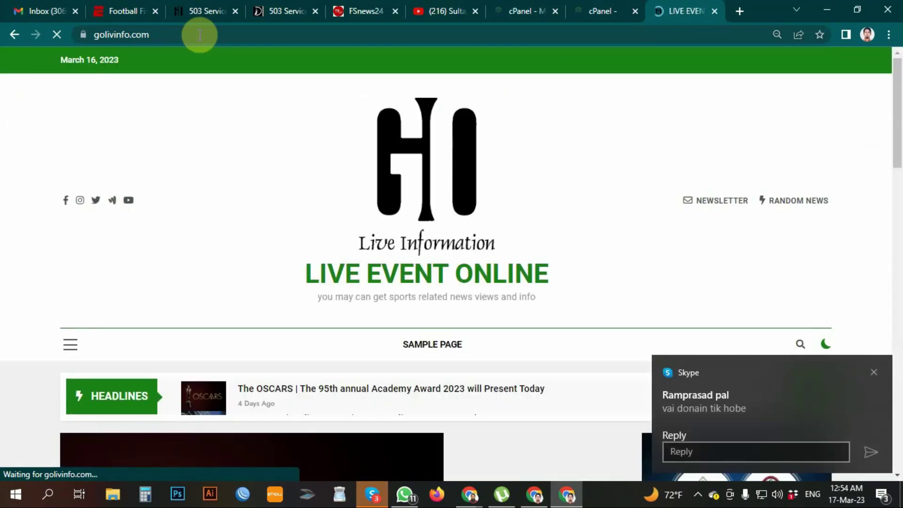
left_click(873, 372)
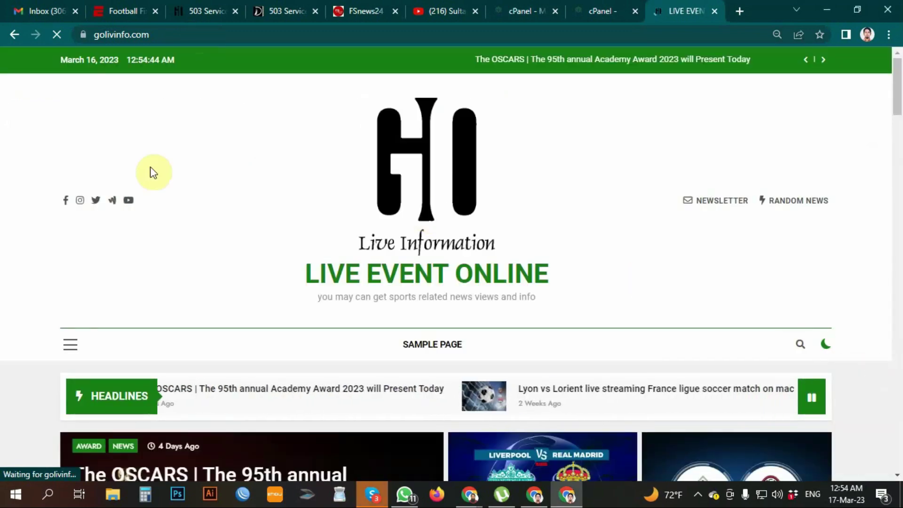
scroll(301, 132, "down", 3)
scroll(450, 137, "down", 15)
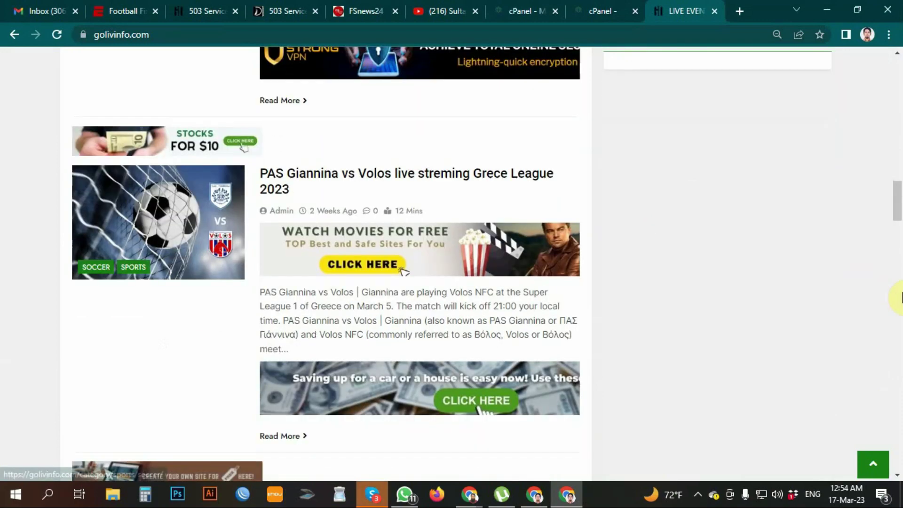
scroll(638, 276, "down", 15)
scroll(645, 269, "up", 15)
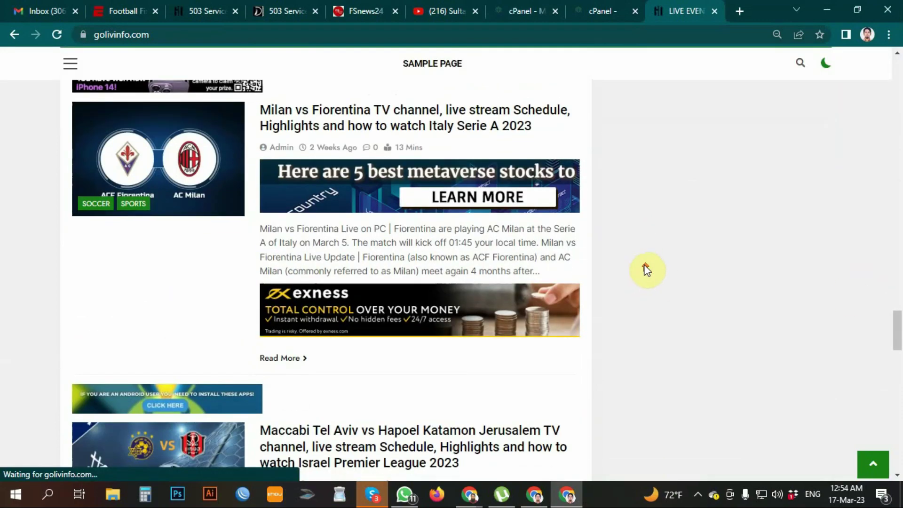
scroll(645, 268, "up", 10)
Open golivinfo.com/wp and log in to WordPress admin with the saved credentials.
left_click(187, 32)
left_click(207, 34)
type("/wp")
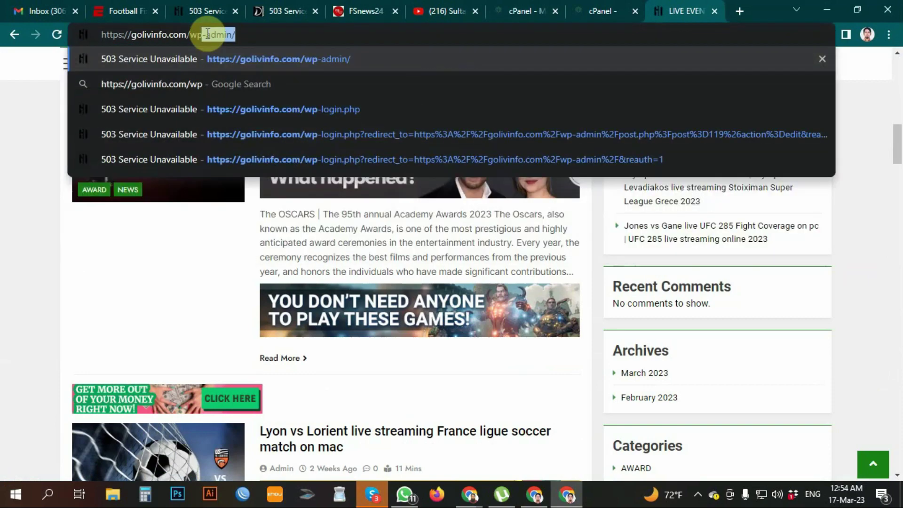
key("Return")
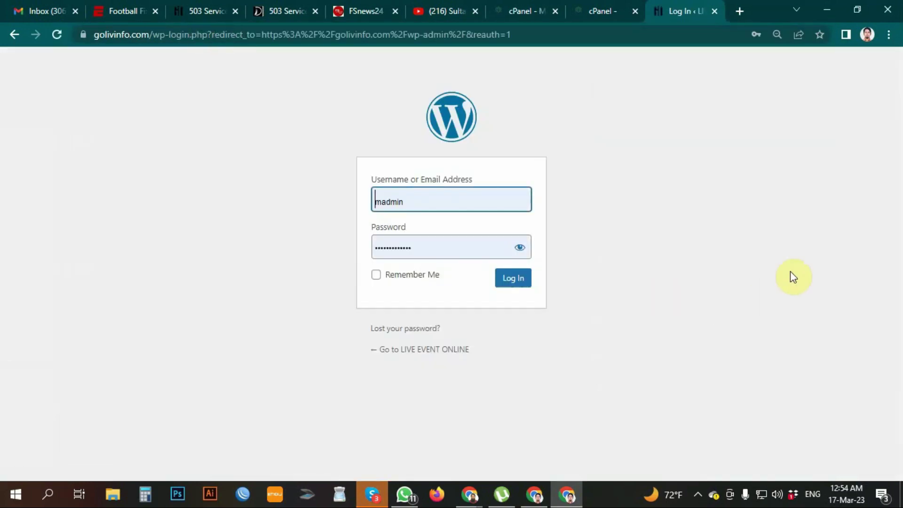
left_click(519, 281)
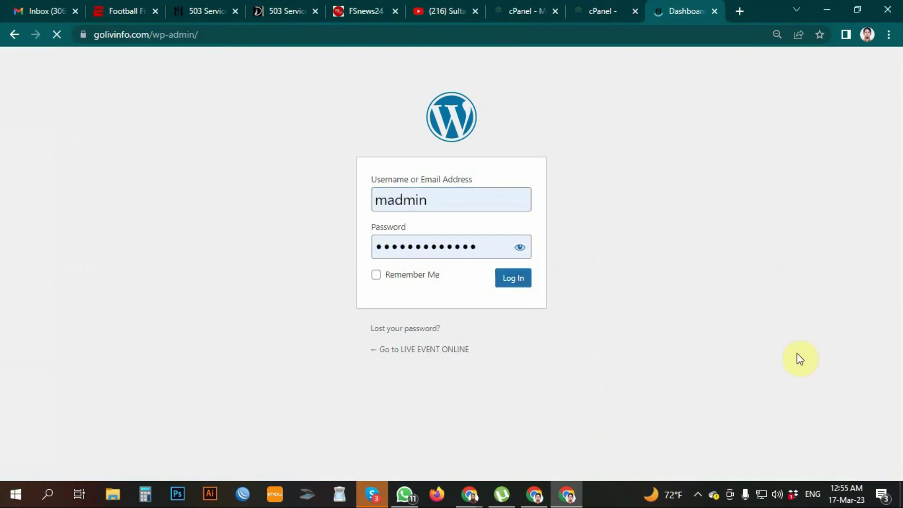
scroll(585, 305, "down", 10)
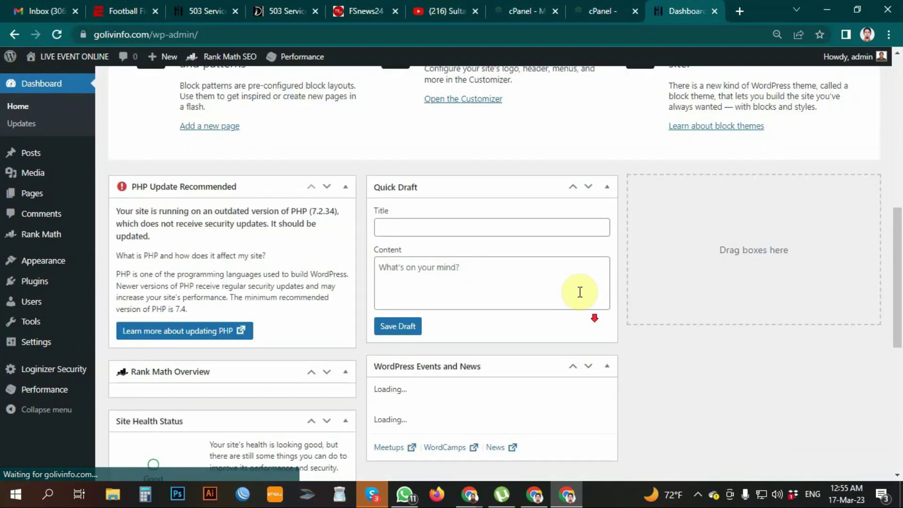
scroll(583, 289, "down", 10)
scroll(585, 288, "up", 6)
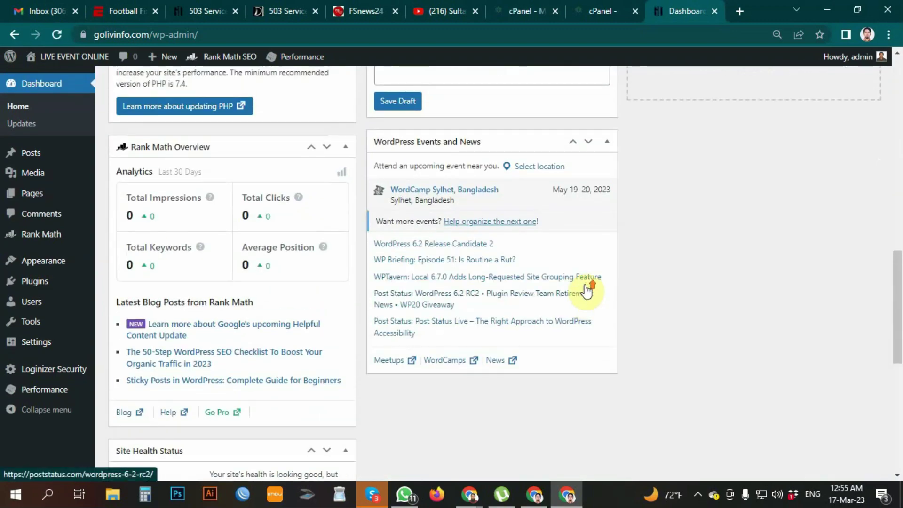
scroll(585, 289, "up", 5)
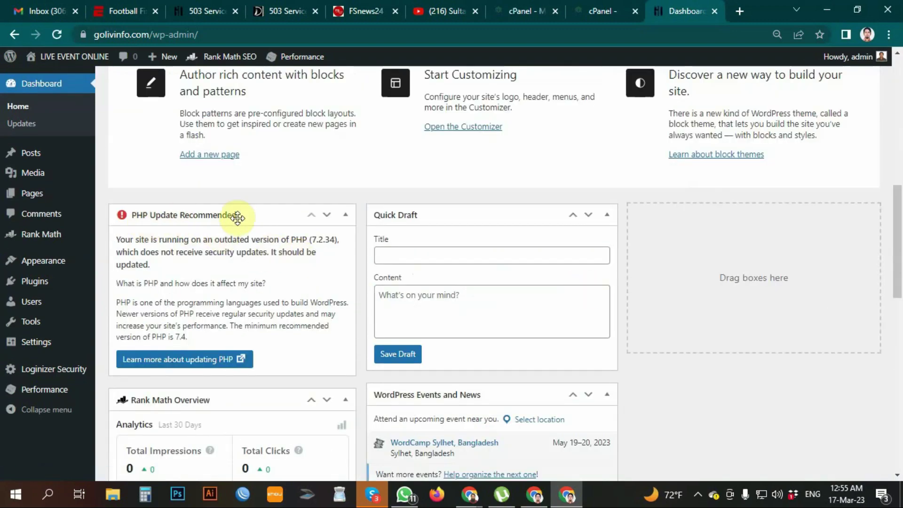
double_click(180, 338)
left_click_drag(281, 325, 183, 340)
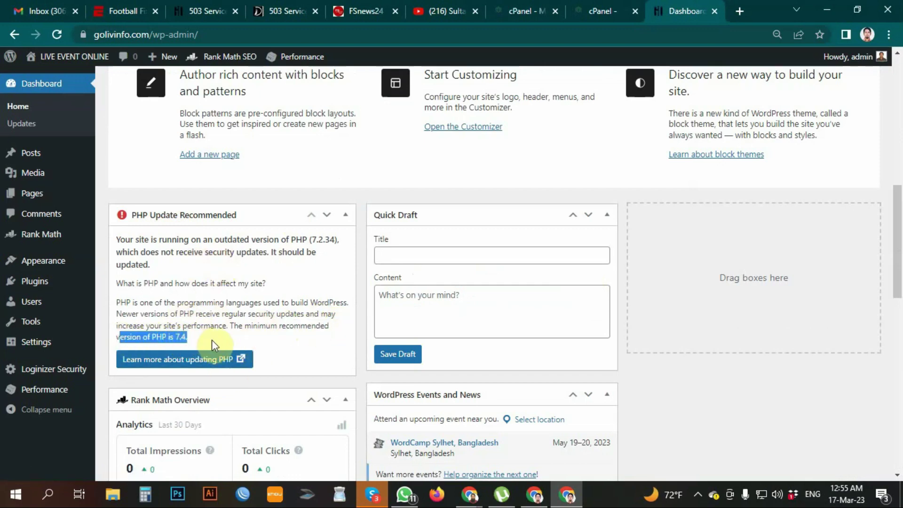
Set cPanel's current PHP version to 7.4, apply it, and go back to the WordPress dashboard.
left_click(601, 11)
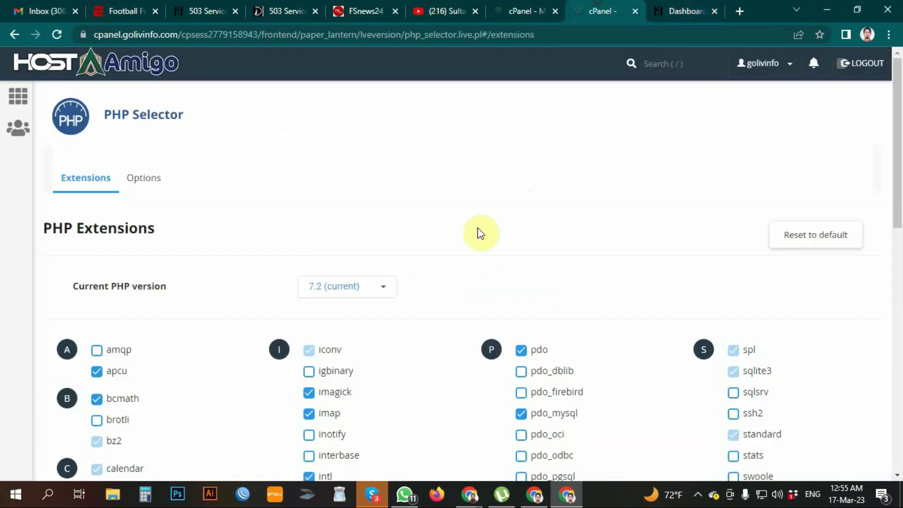
left_click(375, 289)
scroll(482, 245, "down", 1)
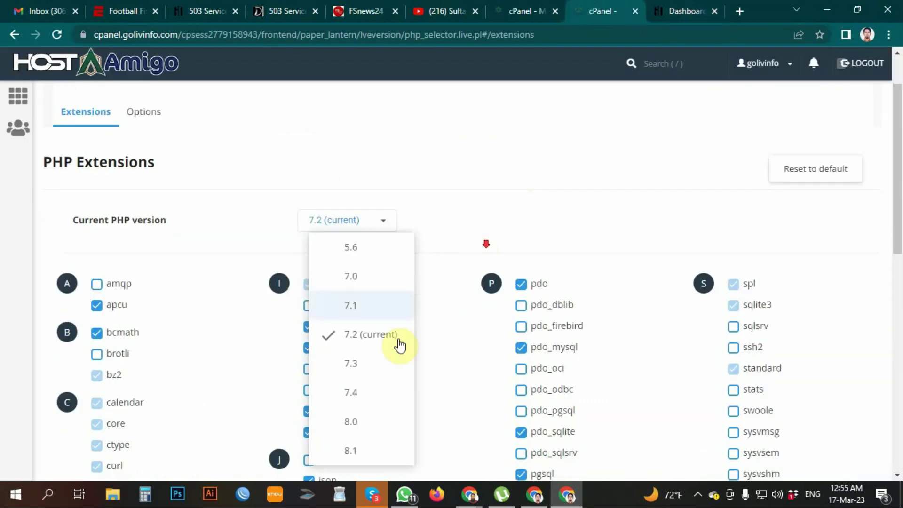
left_click(360, 393)
left_click(401, 225)
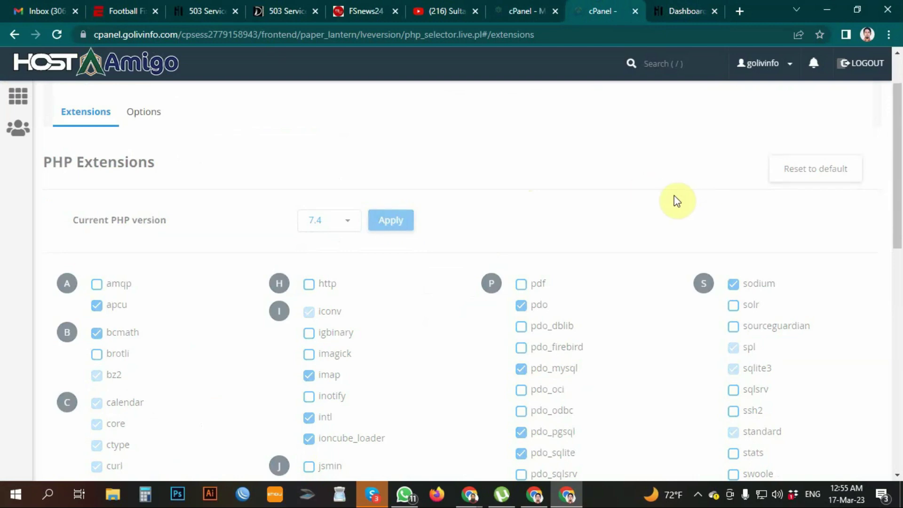
left_click(679, 12)
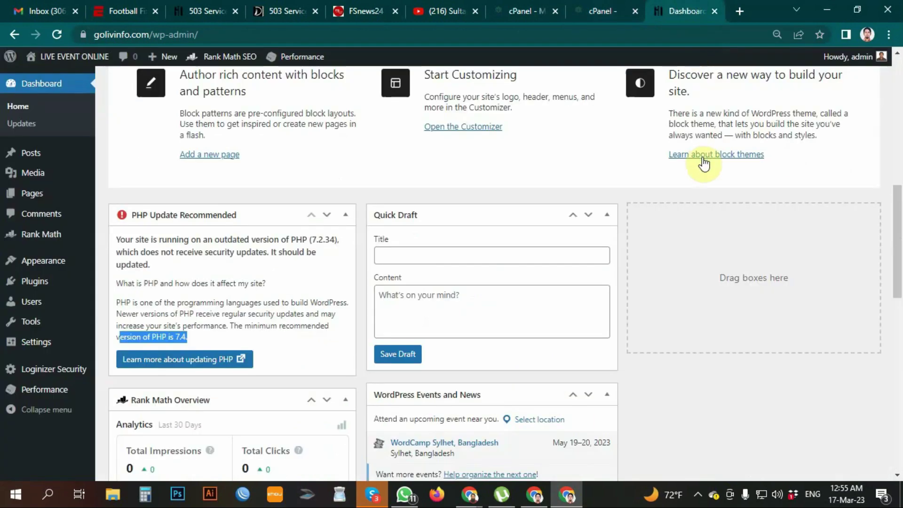
Confirm cPanel lists 7.4 as current, then reload the WordPress dashboard.
left_click(354, 183)
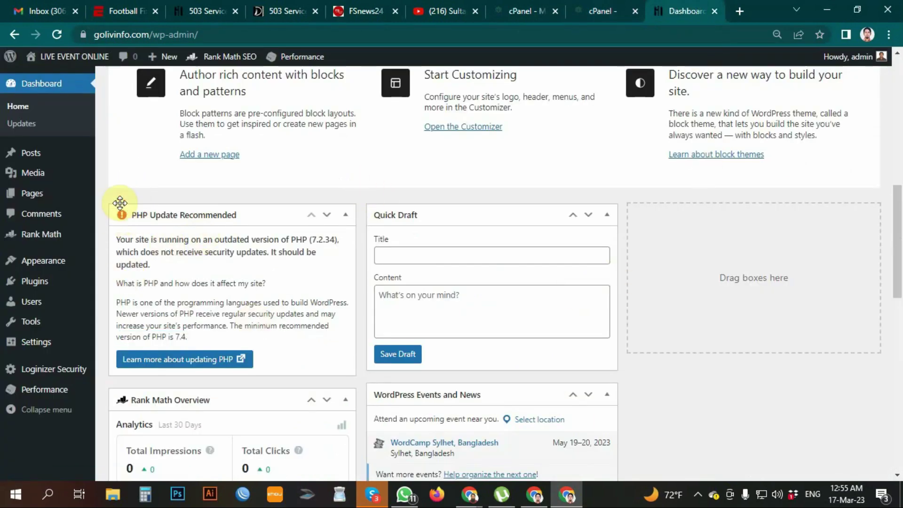
left_click(606, 11)
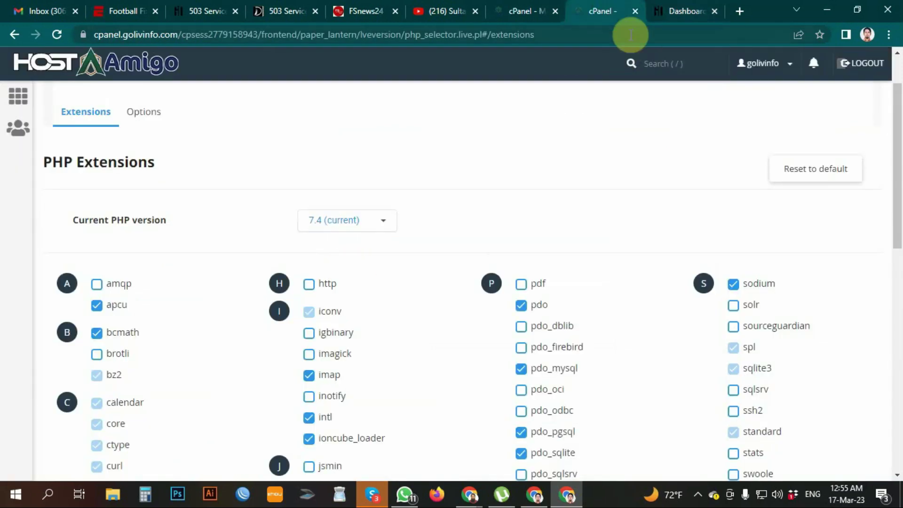
left_click(684, 11)
left_click(57, 34)
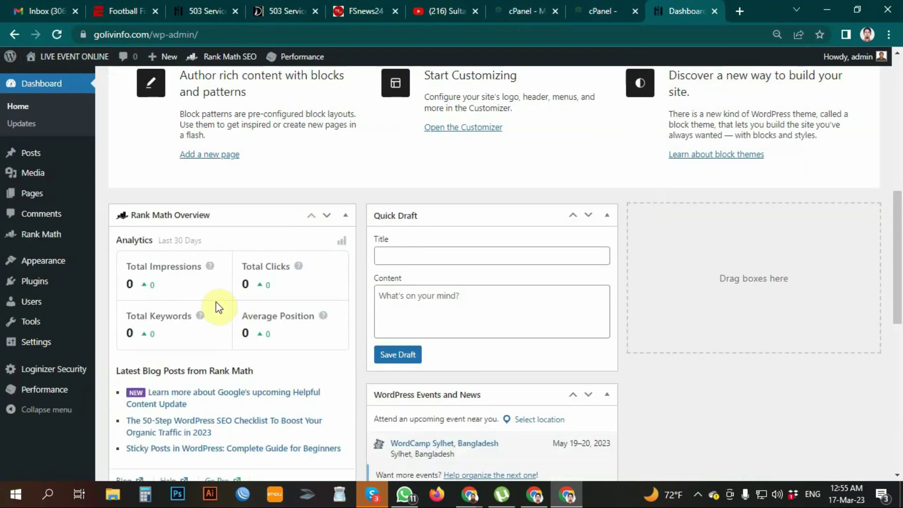
scroll(212, 306, "up", 5)
scroll(208, 304, "down", 7)
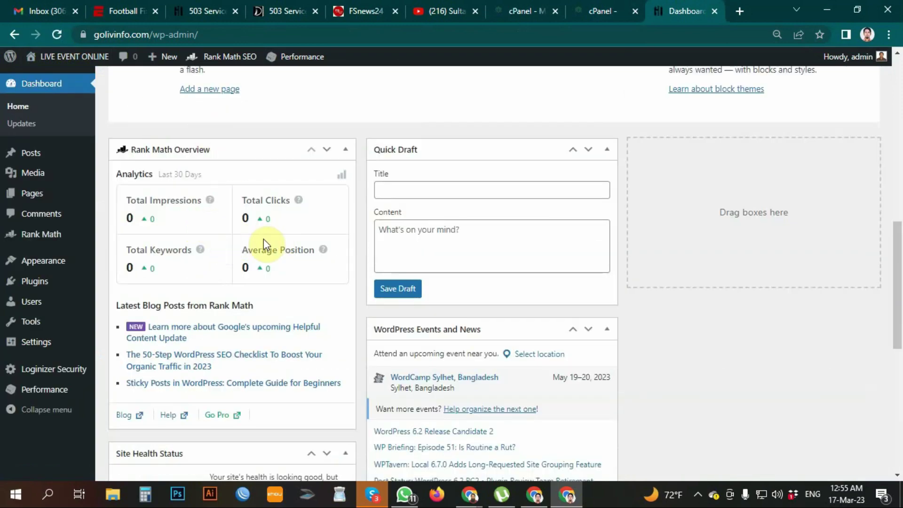
scroll(264, 239, "down", 9)
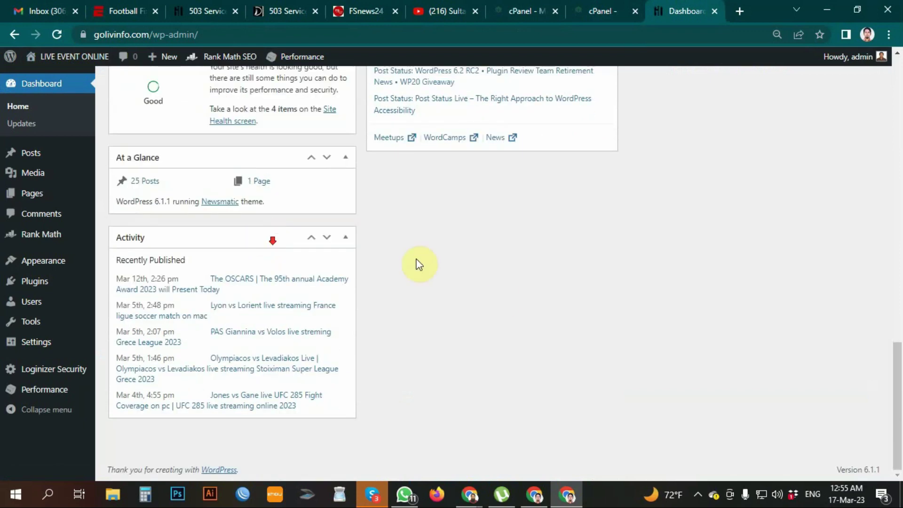
scroll(658, 372, "up", 13)
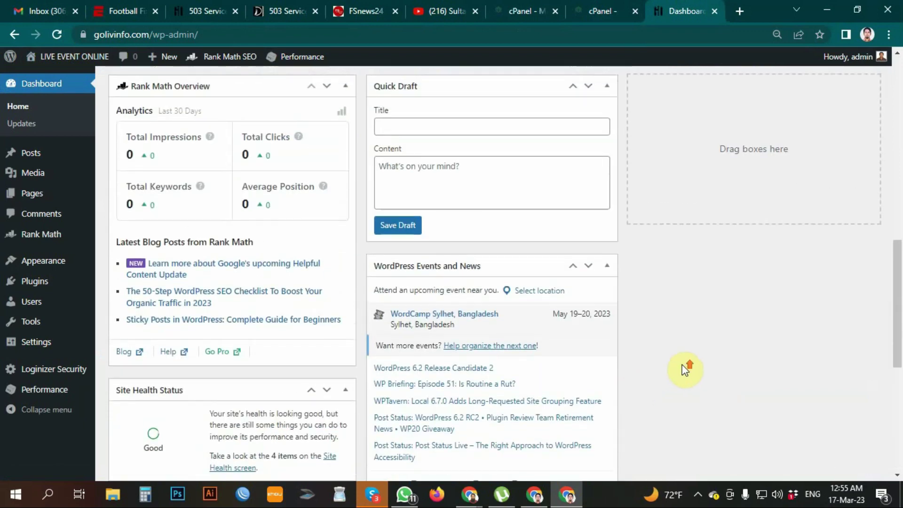
scroll(337, 333, "up", 8)
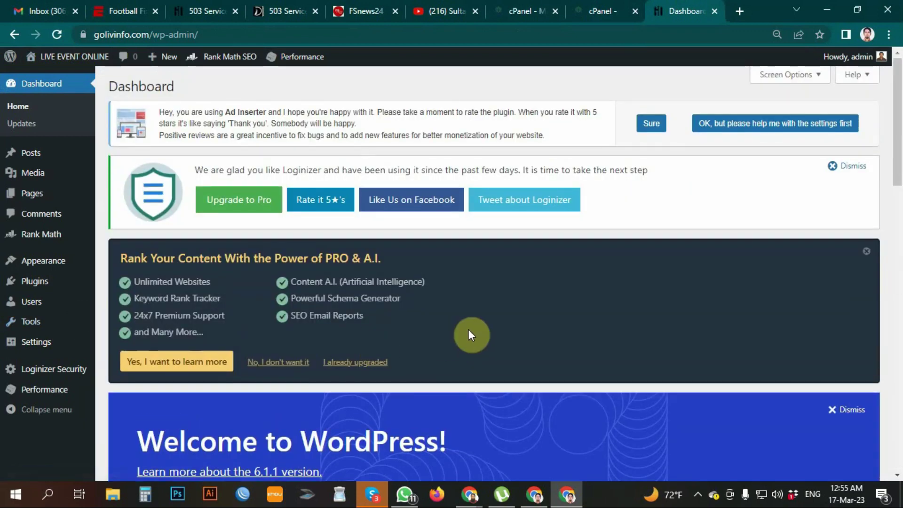
scroll(486, 329, "down", 10)
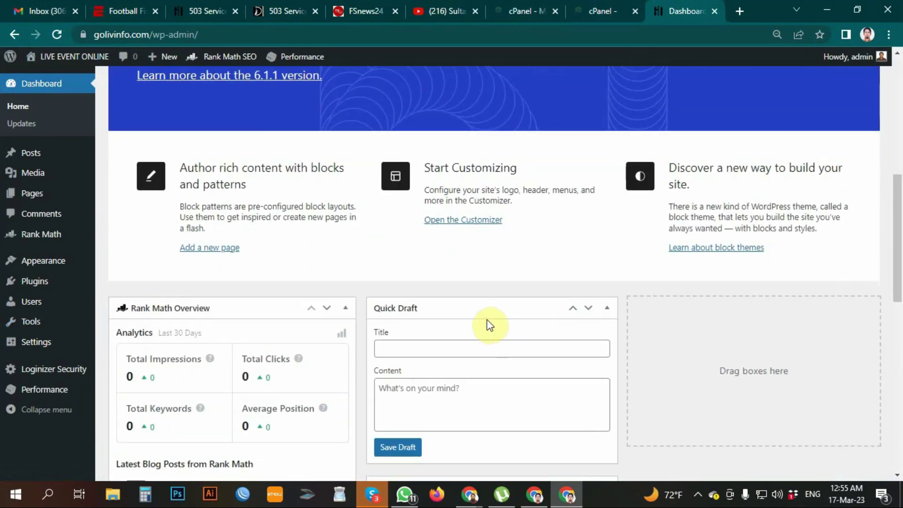
scroll(342, 310, "down", 4)
mouse_move(204, 212)
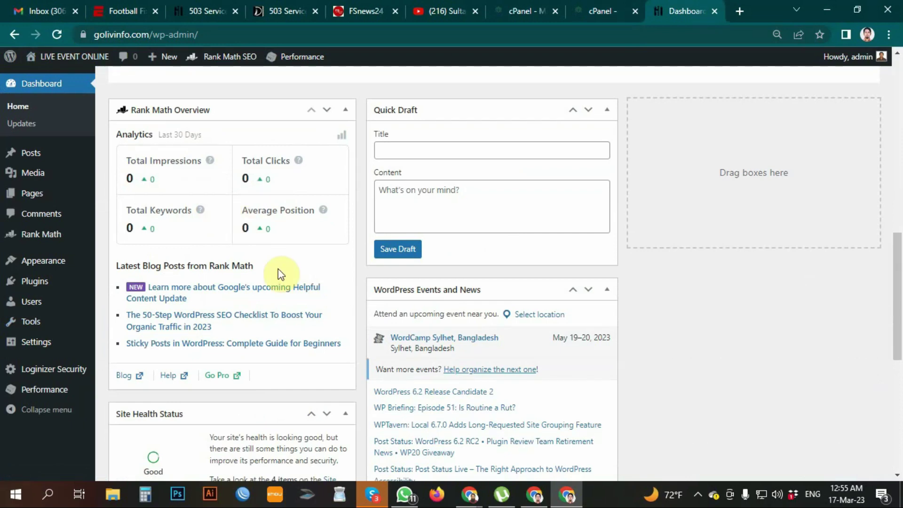
scroll(273, 268, "up", 4)
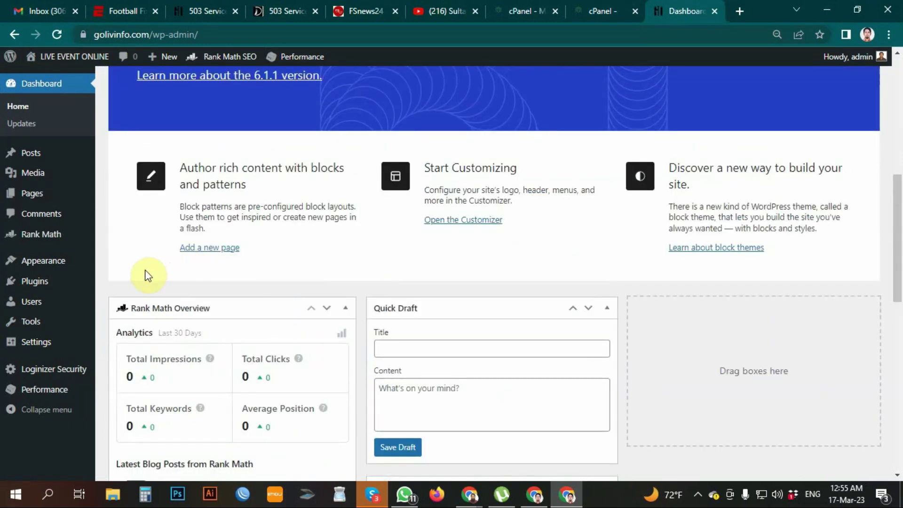
scroll(329, 267, "down", 3)
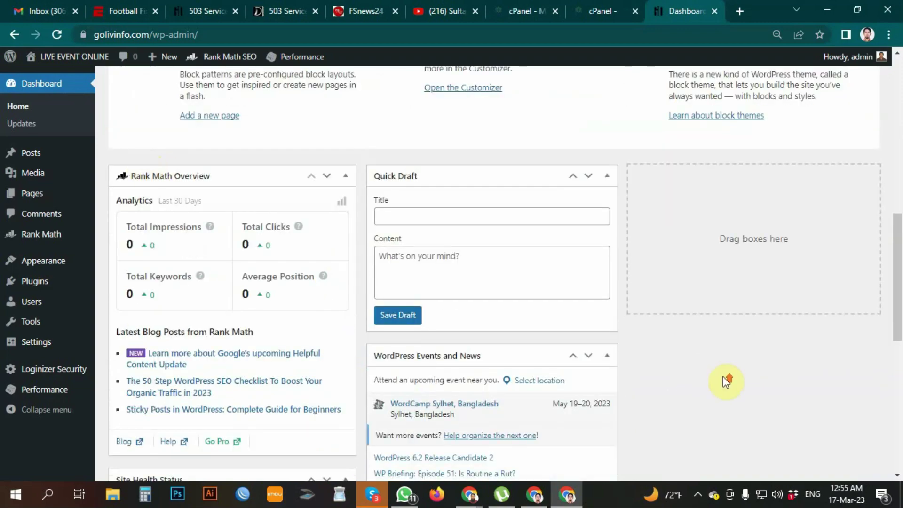
scroll(724, 377, "up", 10)
scroll(683, 266, "down", 15)
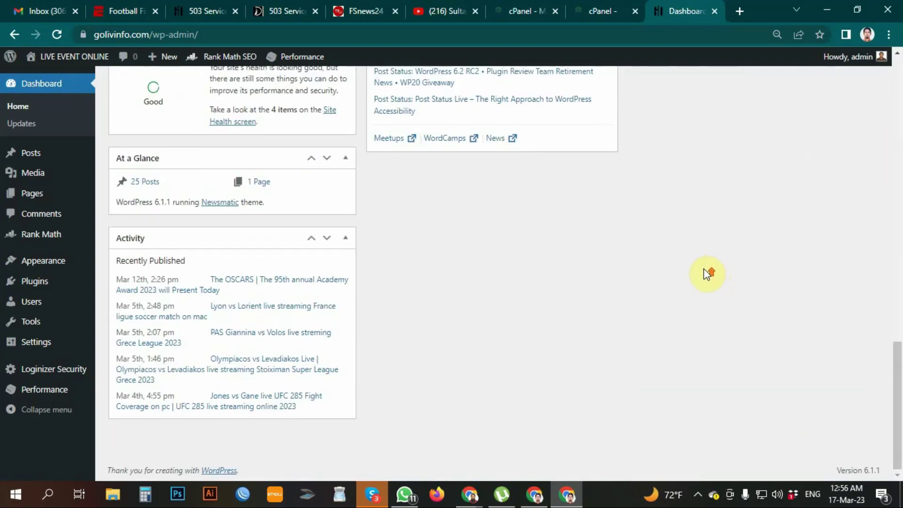
scroll(703, 269, "up", 4)
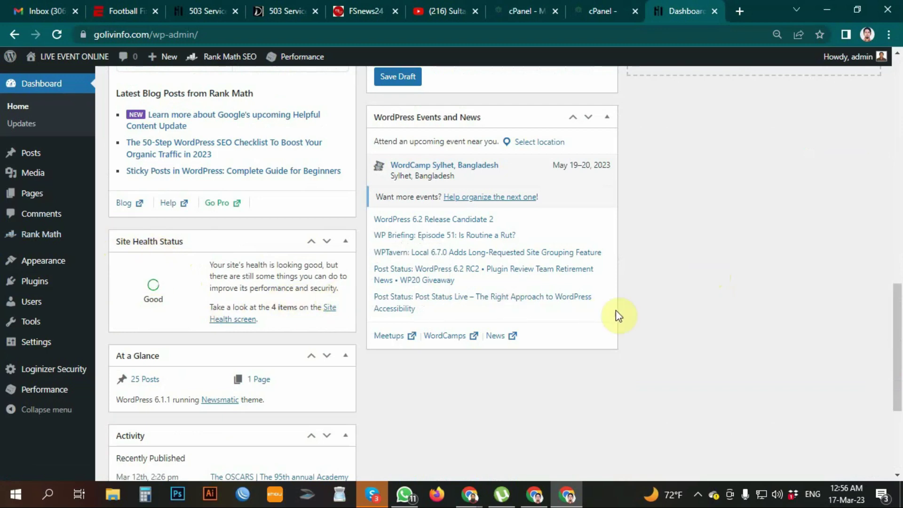
scroll(616, 307, "down", 4)
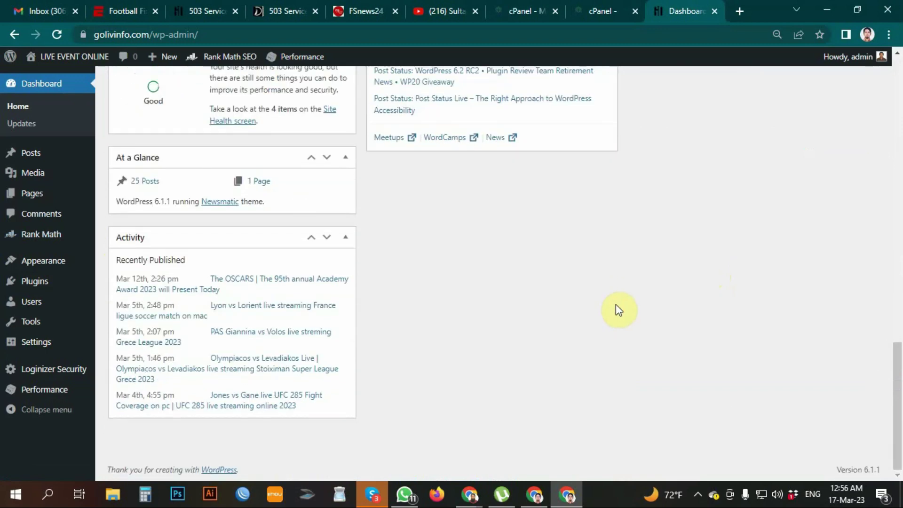
scroll(615, 305, "up", 5)
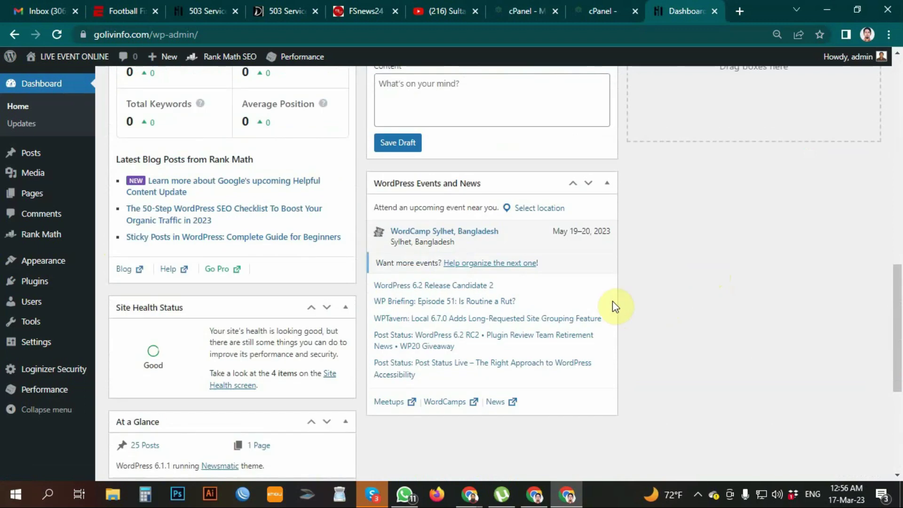